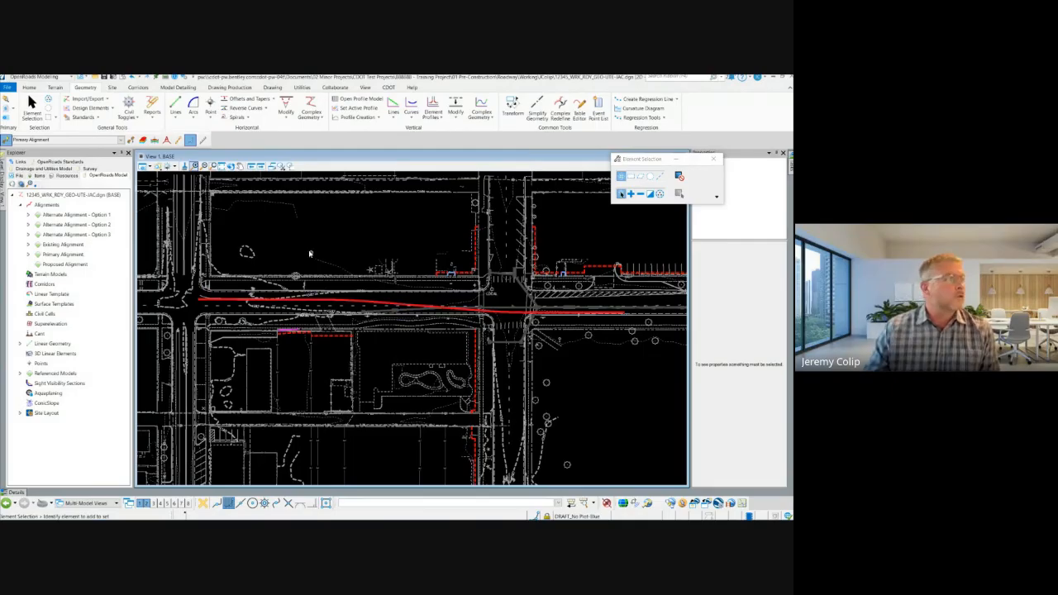
Step: Start Export Geometry and check the available export types and versions, keeping LandXML version 1.2
{"action": "left_click", "coordinate": [213, 166]}
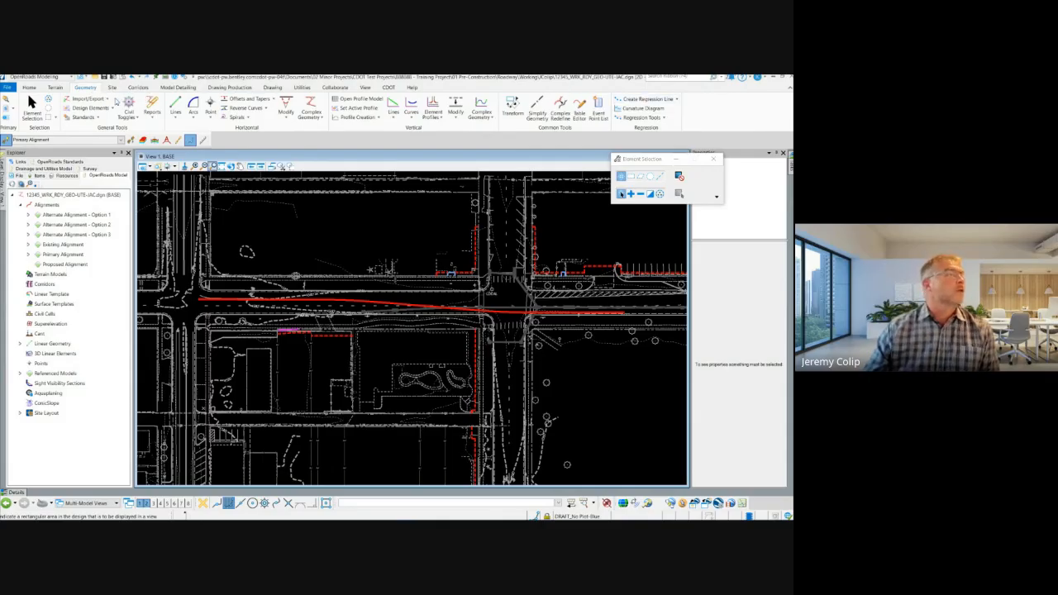
{"action": "left_click", "coordinate": [108, 100]}
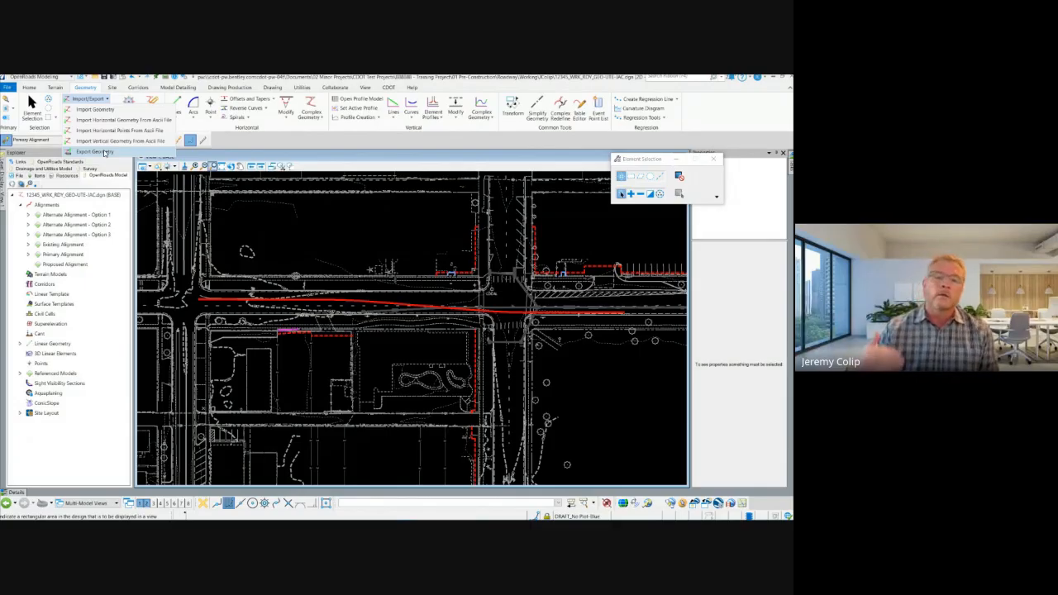
{"action": "left_click", "coordinate": [105, 153]}
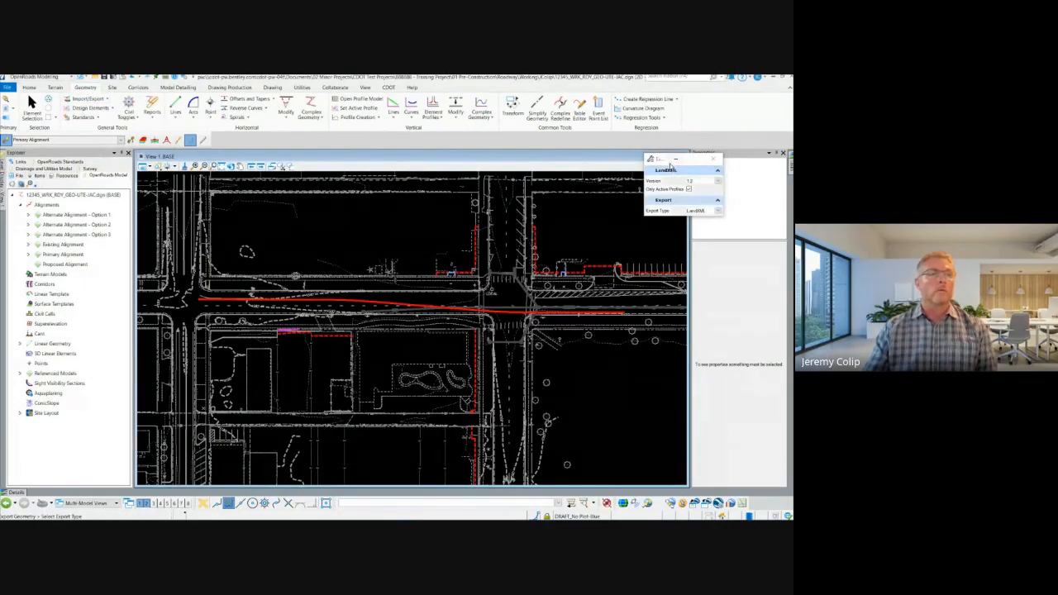
{"action": "left_click_drag", "start_coordinate": [660, 160], "coordinate": [566, 186]}
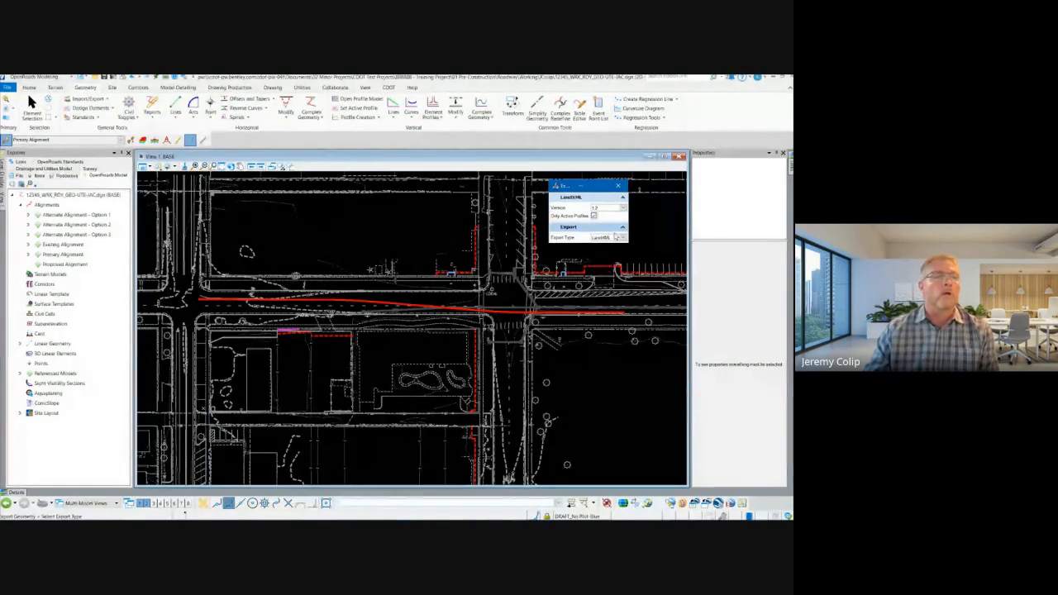
{"action": "left_click", "coordinate": [623, 238]}
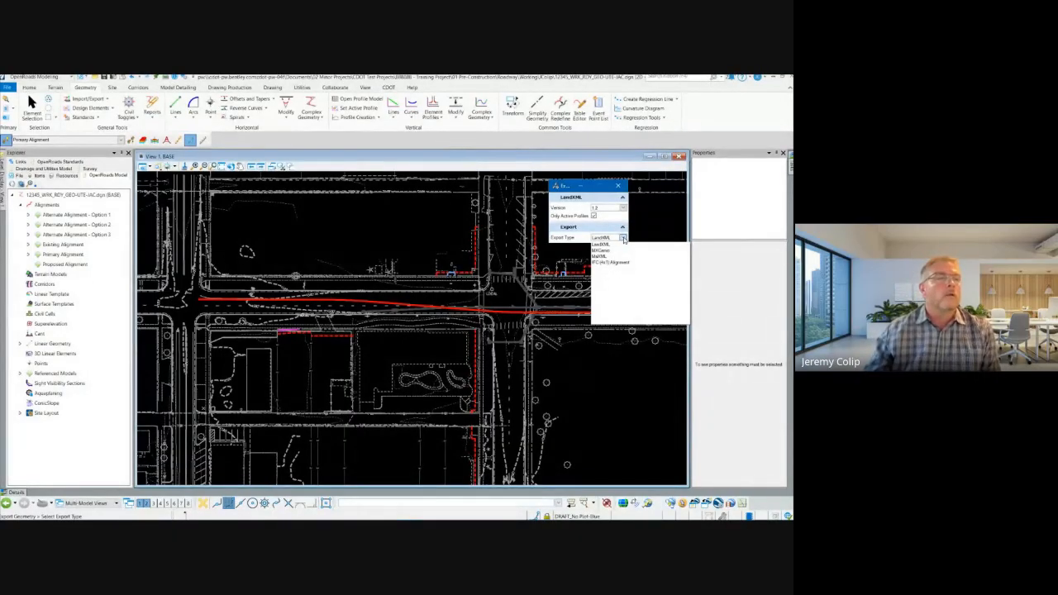
{"action": "left_click", "coordinate": [619, 218]}
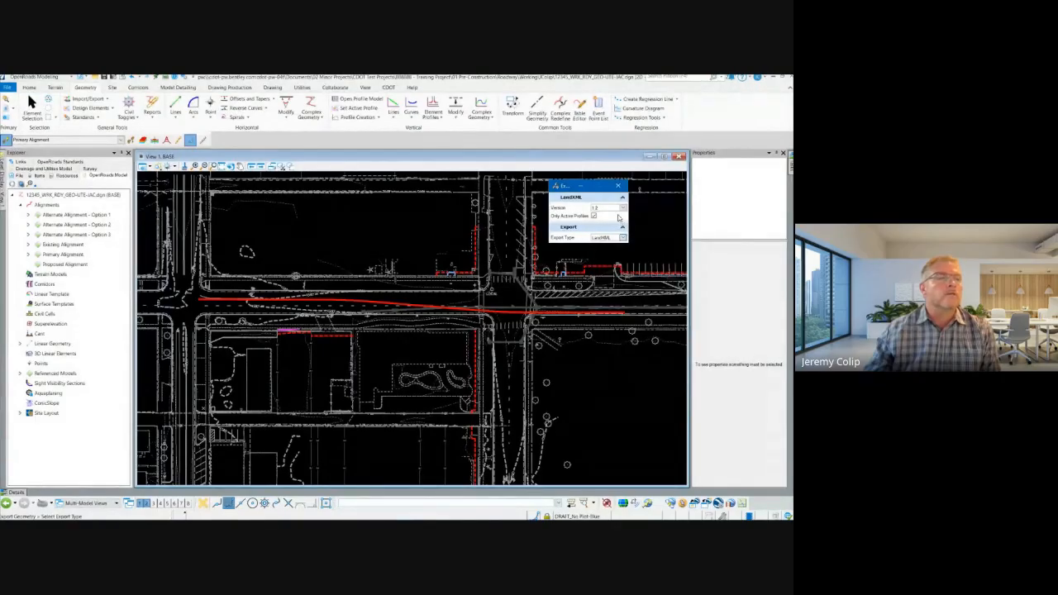
{"action": "left_click", "coordinate": [623, 209]}
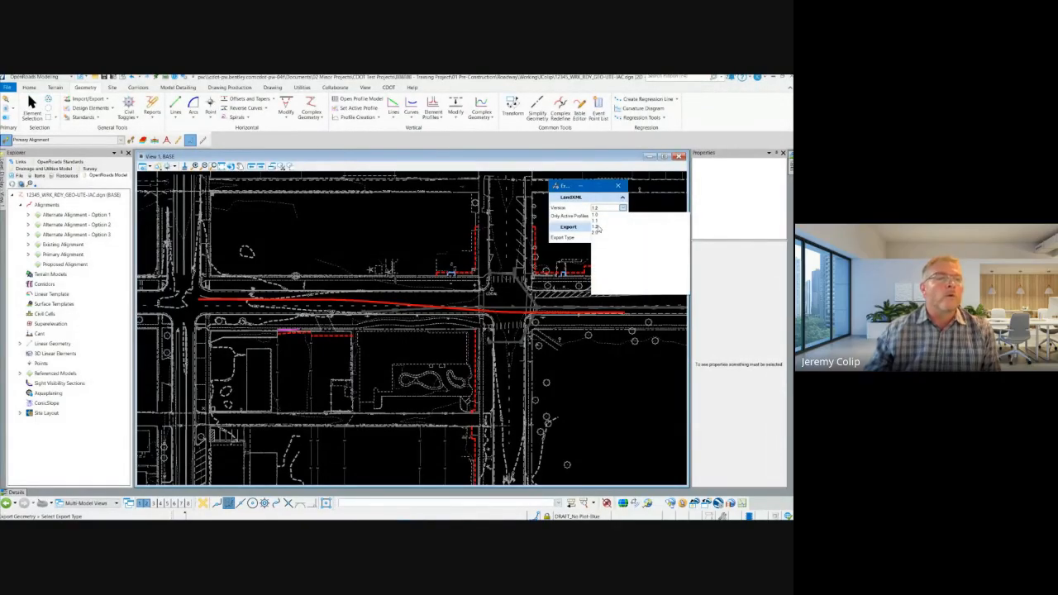
{"action": "left_click", "coordinate": [589, 203]}
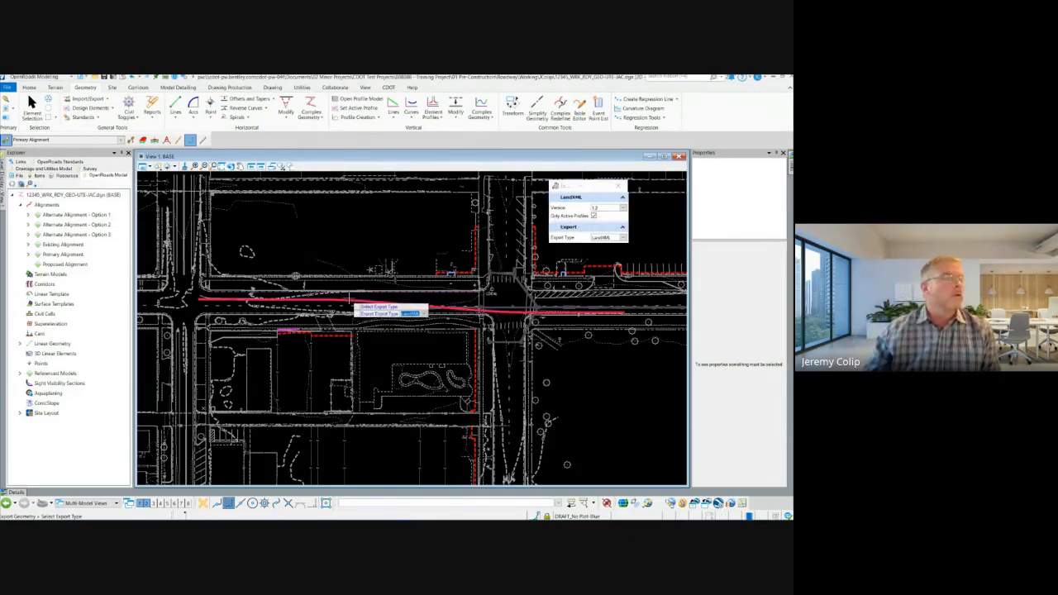
{"action": "left_click", "coordinate": [351, 304]}
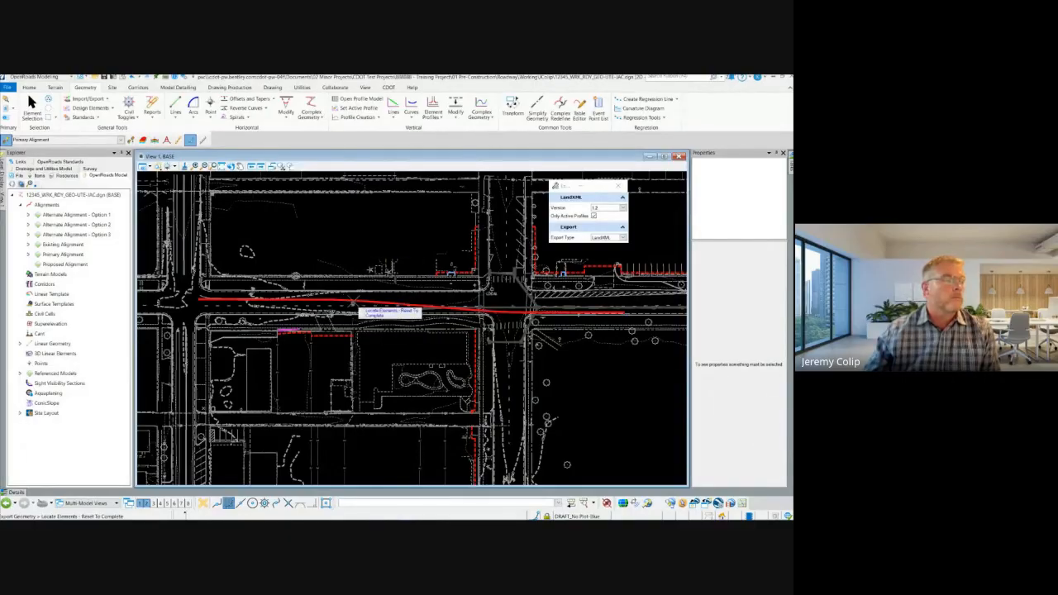
{"action": "left_click", "coordinate": [356, 305]}
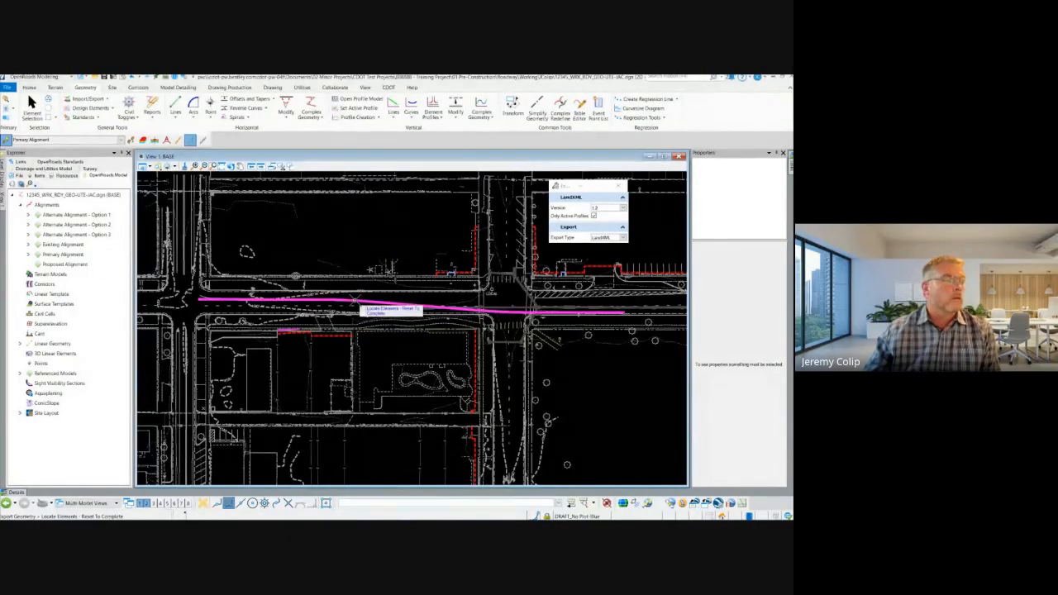
{"action": "right_click", "coordinate": [393, 343]}
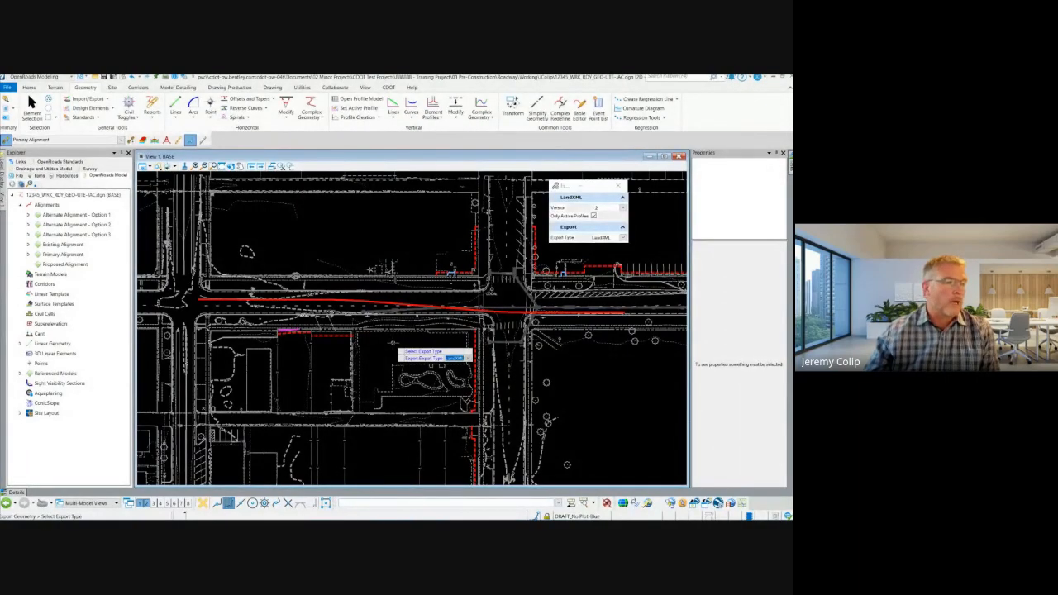
Step: Accept the LandXML 1.2 export with only active profiles and select the red horizontal alignment along the street
{"action": "left_click", "coordinate": [392, 343]}
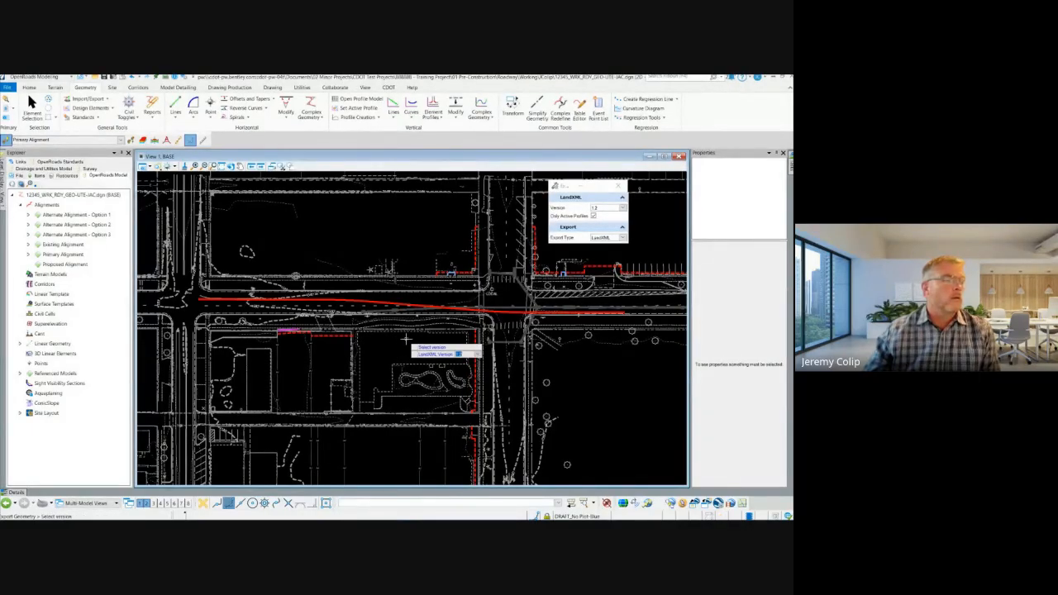
{"action": "left_click", "coordinate": [413, 306]}
{"action": "left_click", "coordinate": [413, 306]}
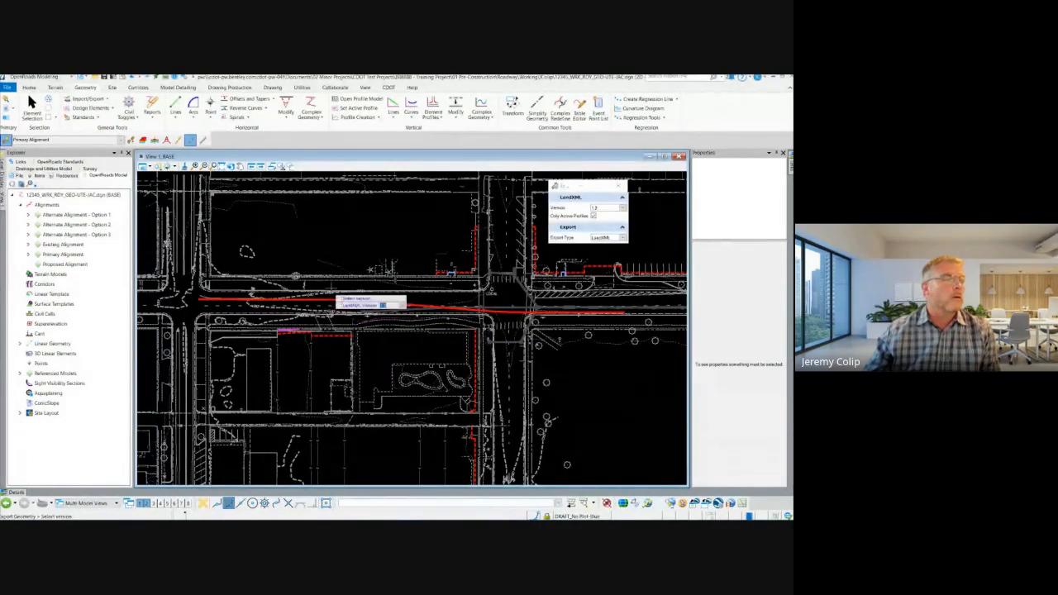
{"action": "left_click", "coordinate": [413, 306]}
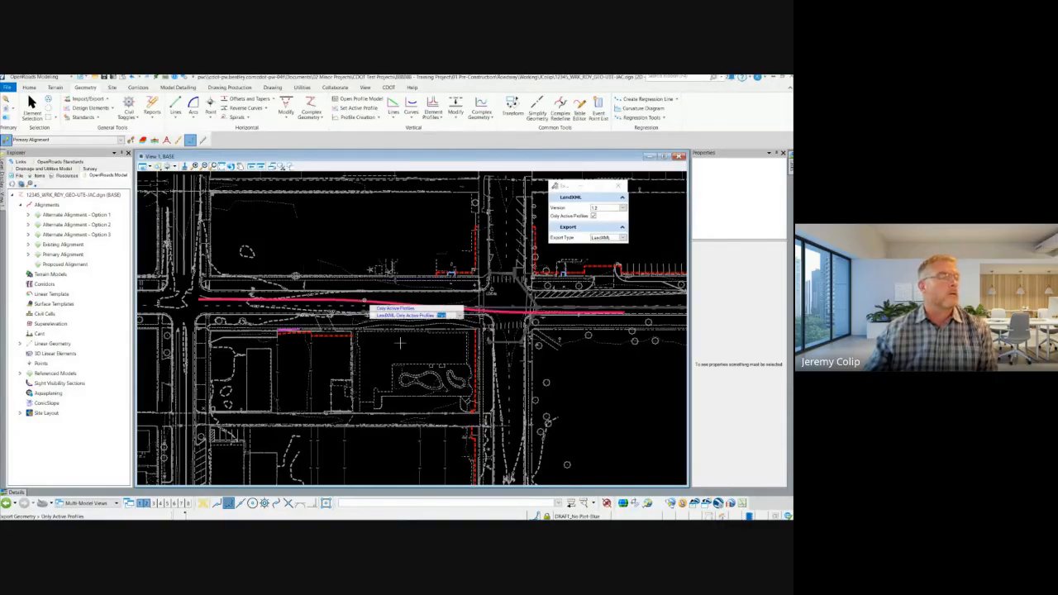
{"action": "left_click", "coordinate": [370, 306]}
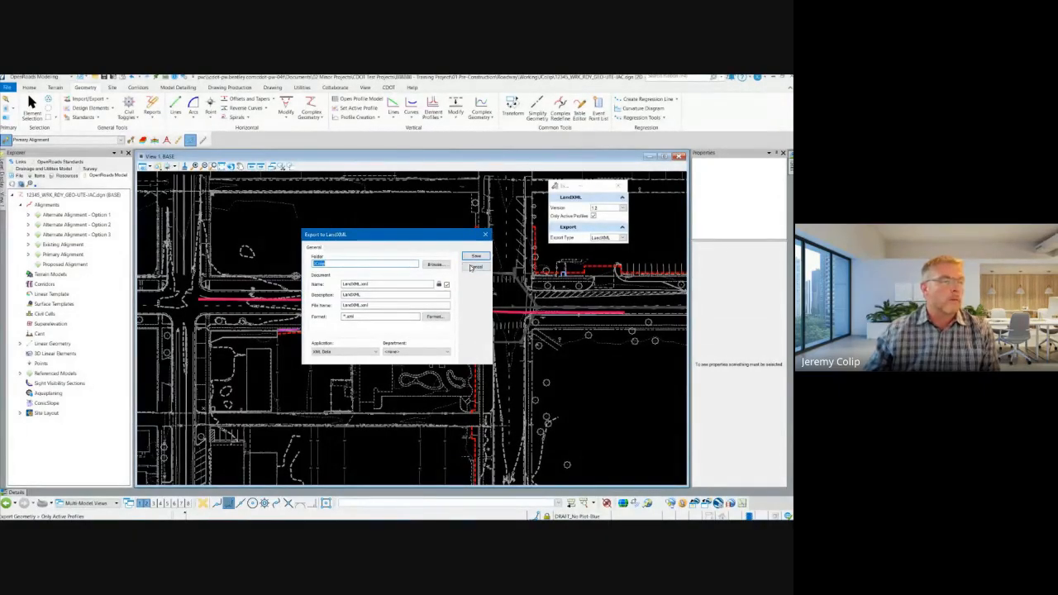
Step: Check the destination folder for the LandXML export and name the document RDY_UTE-XML.xml
{"action": "left_click", "coordinate": [435, 264]}
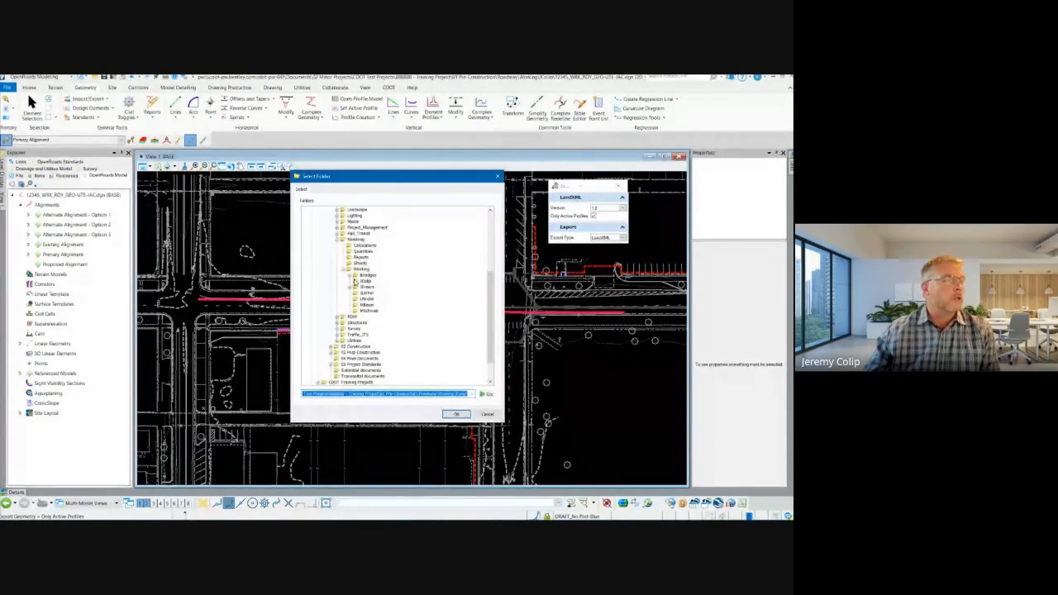
{"action": "left_click", "coordinate": [484, 414]}
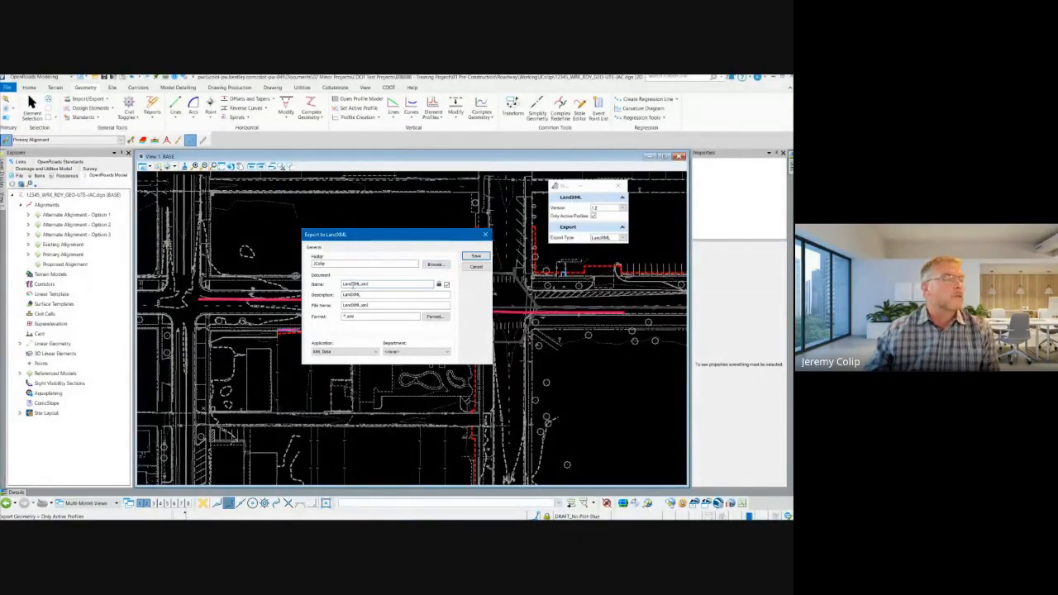
{"action": "double_click", "coordinate": [353, 284]}
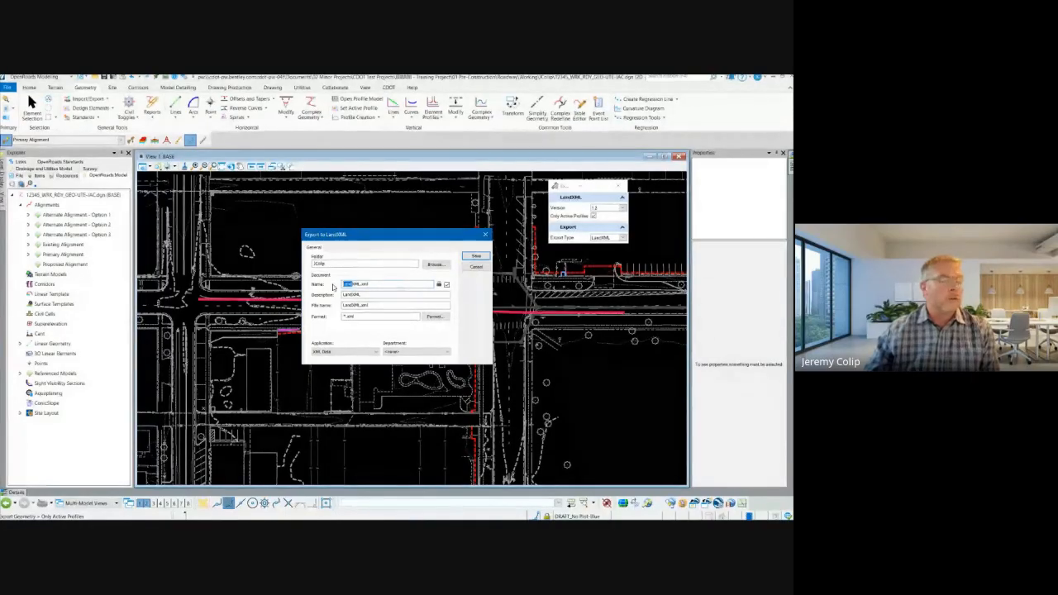
{"action": "type", "text": "RD"}
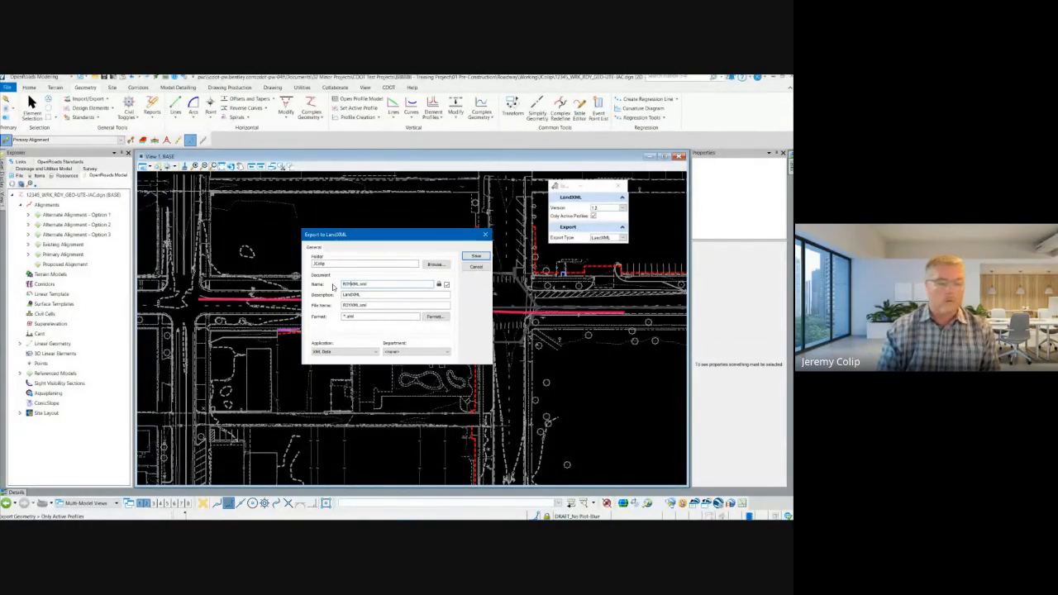
{"action": "type", "text": "Y_P"}
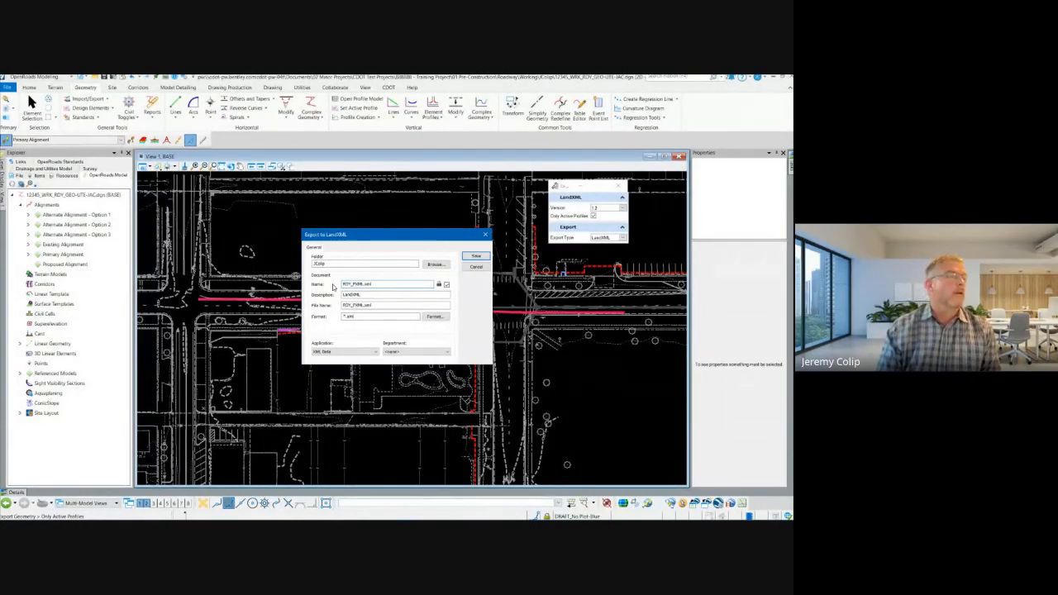
{"action": "type", "text": "RIM"}
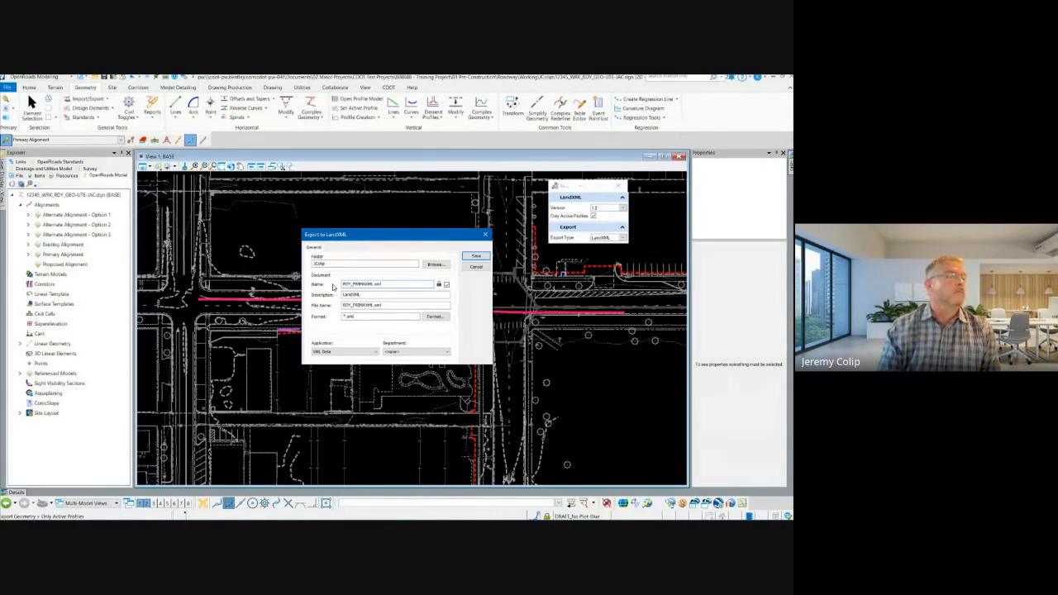
{"action": "key", "text": "BackSpace"}
{"action": "key", "text": "BackSpace"}
{"action": "key", "text": "BackSpace"}
{"action": "type", "text": "UTE"}
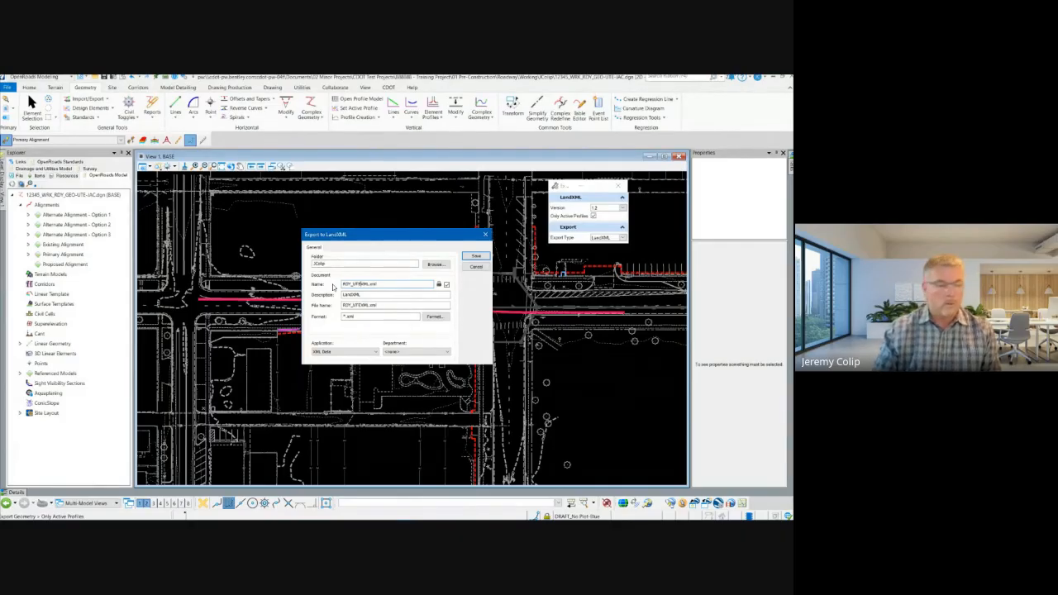
{"action": "type", "text": "-"}
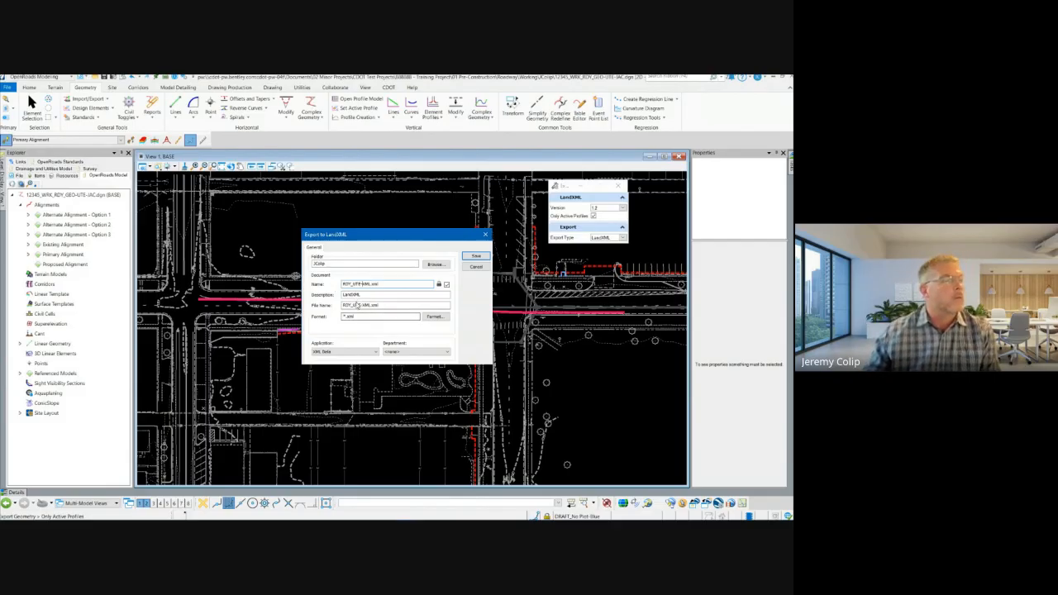
Step: Save and check in the LandXML document with the description "Xml Roadway Horizontal UTE"
{"action": "left_click_drag", "start_coordinate": [388, 284], "coordinate": [275, 286]}
{"action": "left_click_drag", "start_coordinate": [367, 294], "coordinate": [289, 297]}
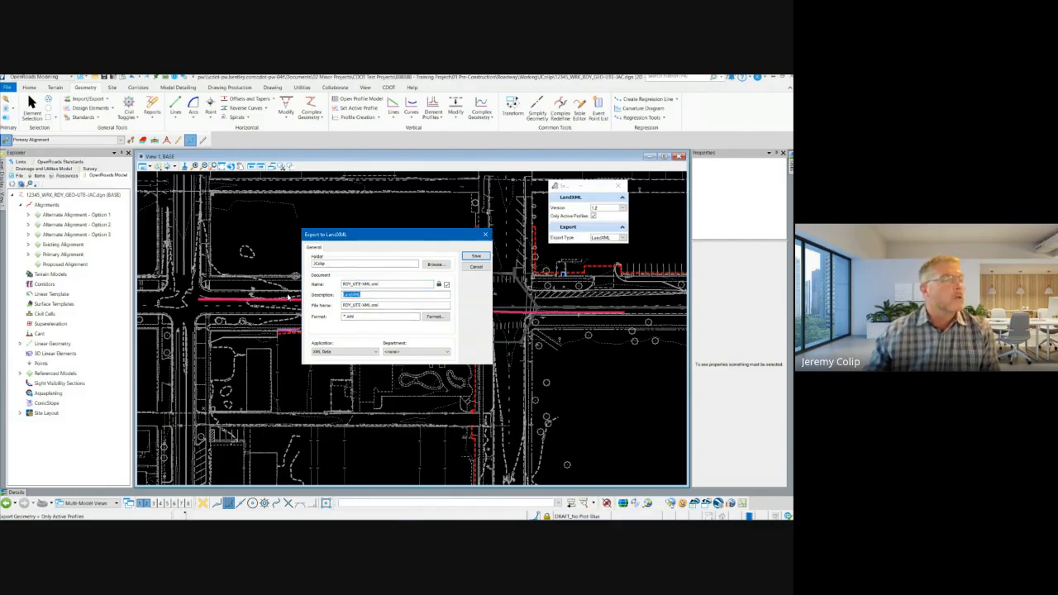
{"action": "key", "text": "BackSpace"}
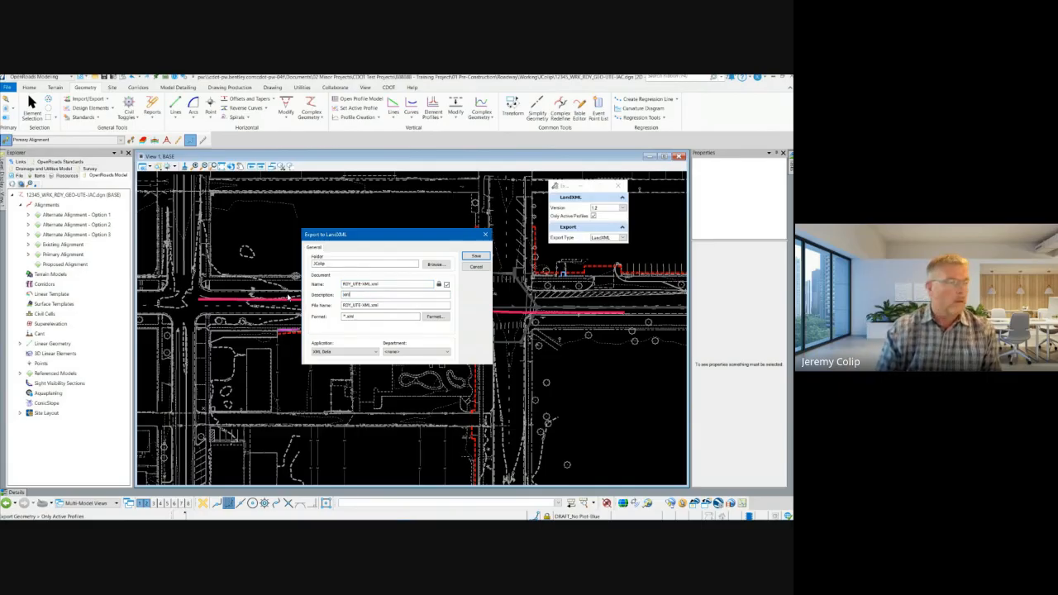
{"action": "type", "text": "xml rOA"}
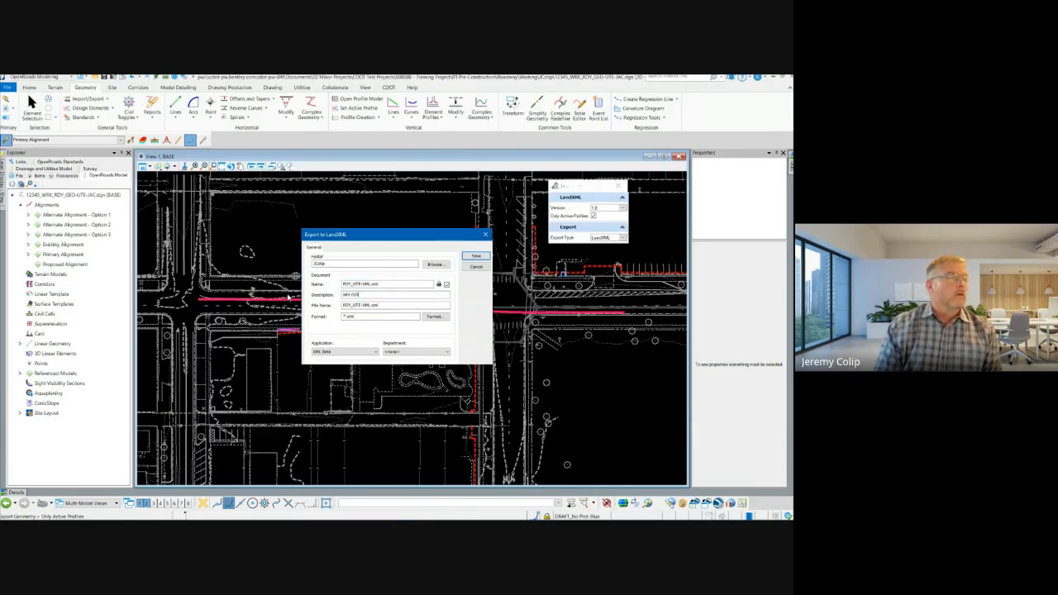
{"action": "type", "text": "DW"}
{"action": "key", "text": "BackSpace"}
{"action": "key", "text": "BackSpace"}
{"action": "key", "text": "BackSpace"}
{"action": "key", "text": "BackSpace"}
{"action": "key", "text": "BackSpace"}
{"action": "key", "text": "BackSpace"}
{"action": "key", "text": "BackSpace"}
{"action": "key", "text": "BackSpace"}
{"action": "key", "text": "BackSpace"}
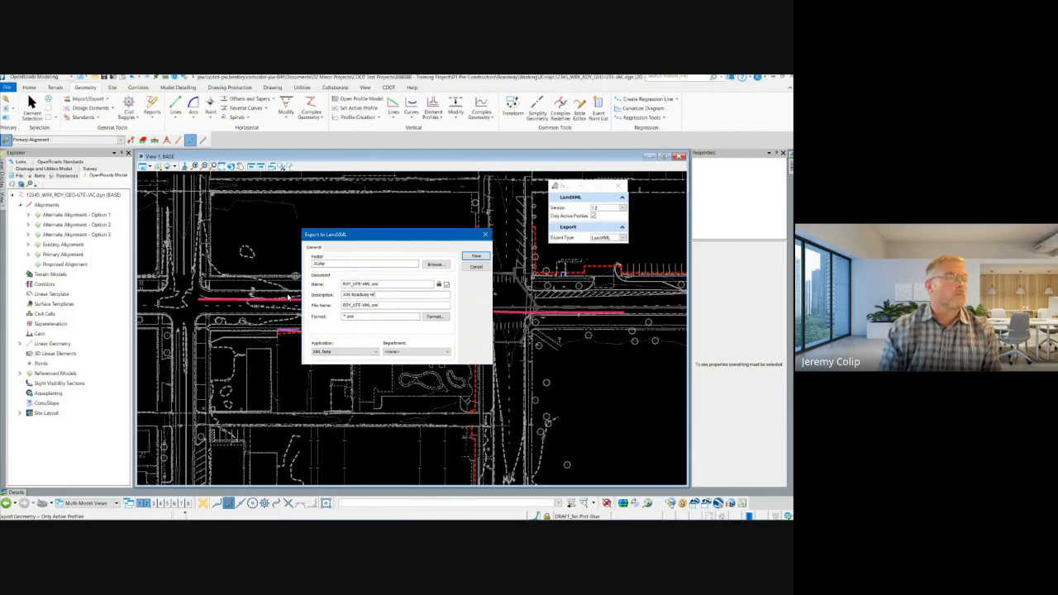
{"action": "type", "text": "zontal"}
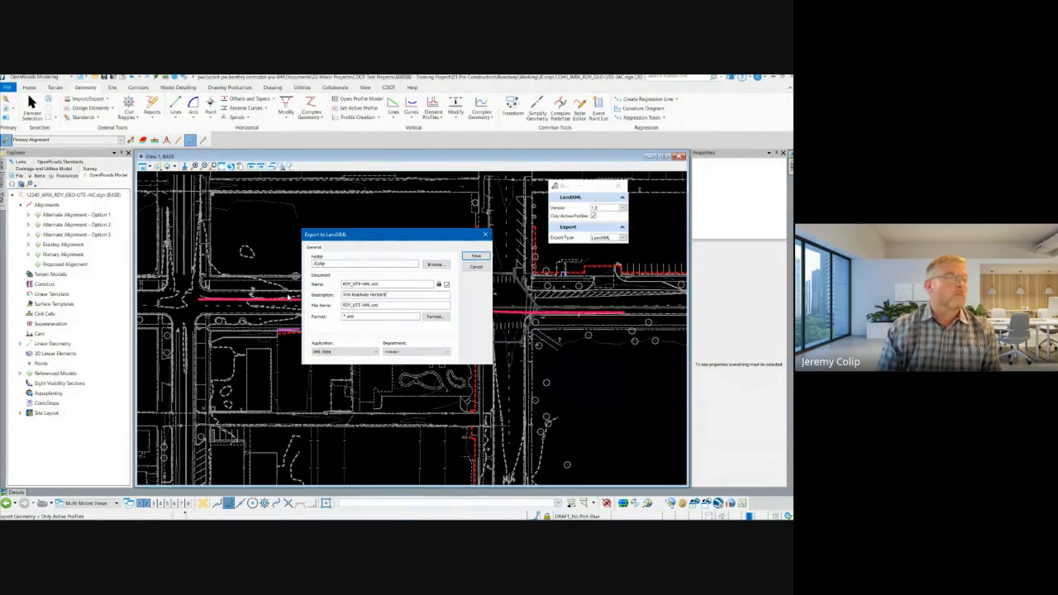
{"action": "type", "text": " UTE"}
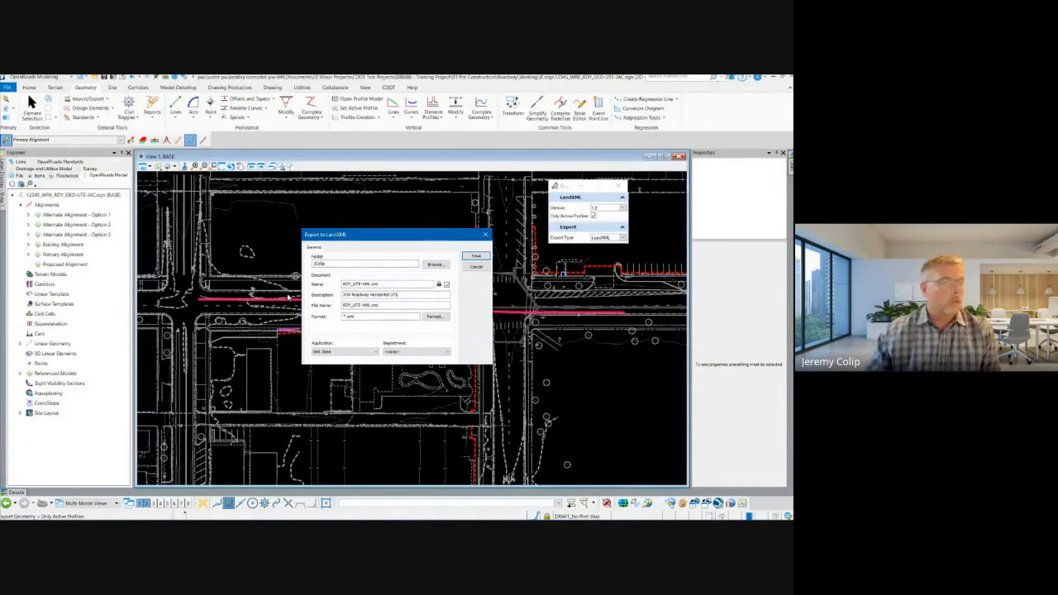
{"action": "left_click", "coordinate": [478, 256]}
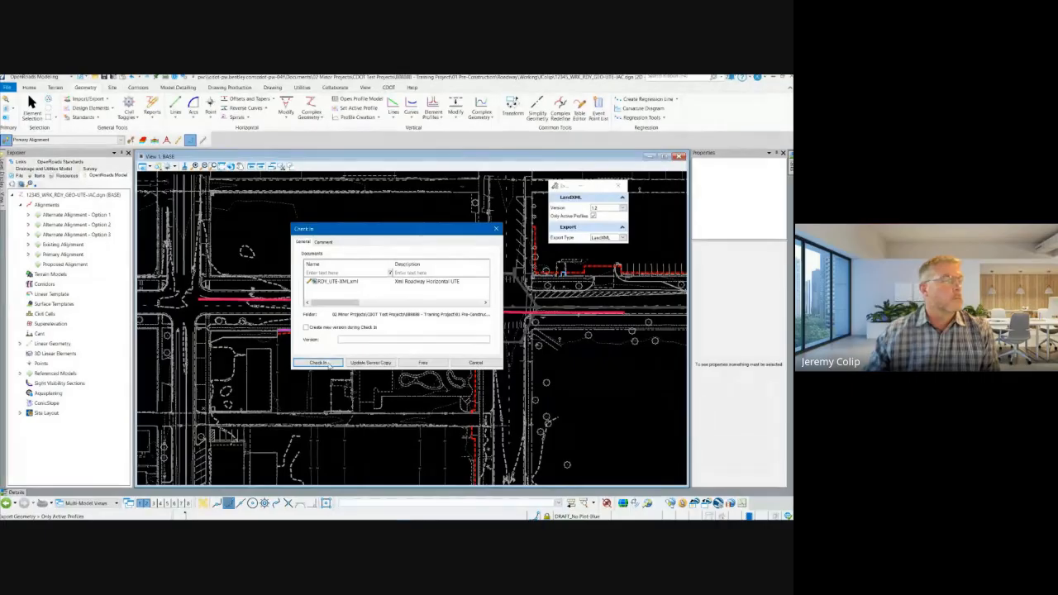
{"action": "left_click", "coordinate": [326, 364]}
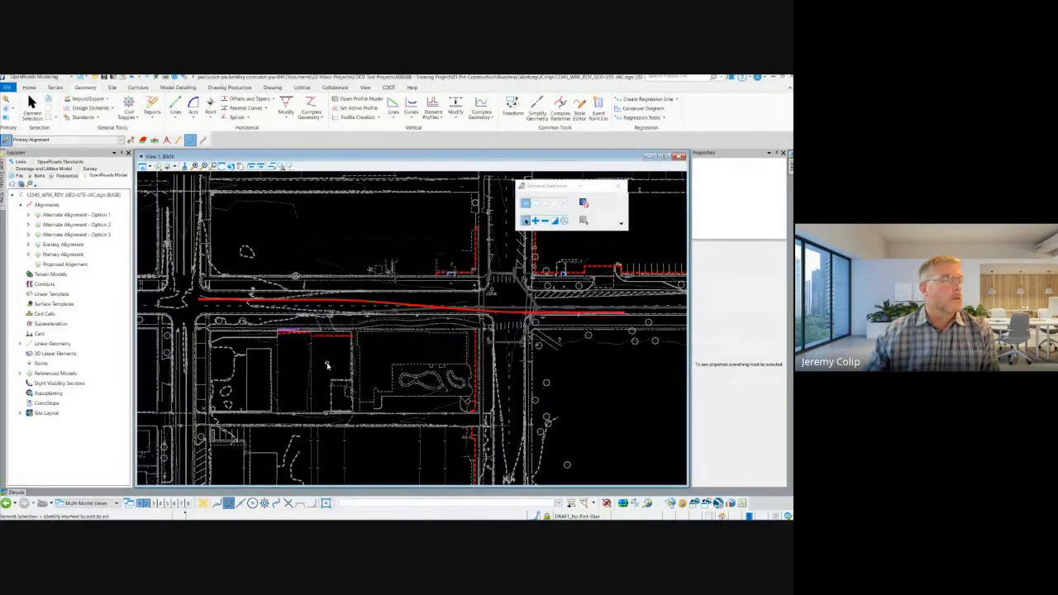
Step: Delete the red horizontal alignment along the street from the model
{"action": "left_click", "coordinate": [368, 307]}
{"action": "key", "text": "Delete"}
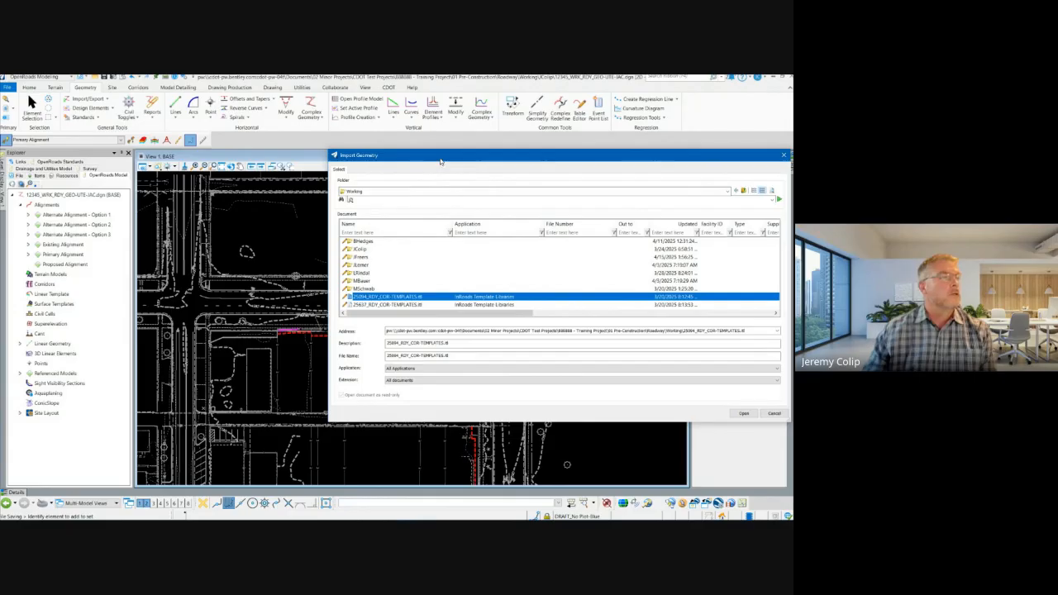
Step: Open the exported RDY_UTE-XML.xml file from the personal working folder for geometry import
{"action": "left_click_drag", "start_coordinate": [441, 161], "coordinate": [336, 138]}
{"action": "double_click", "coordinate": [264, 226]}
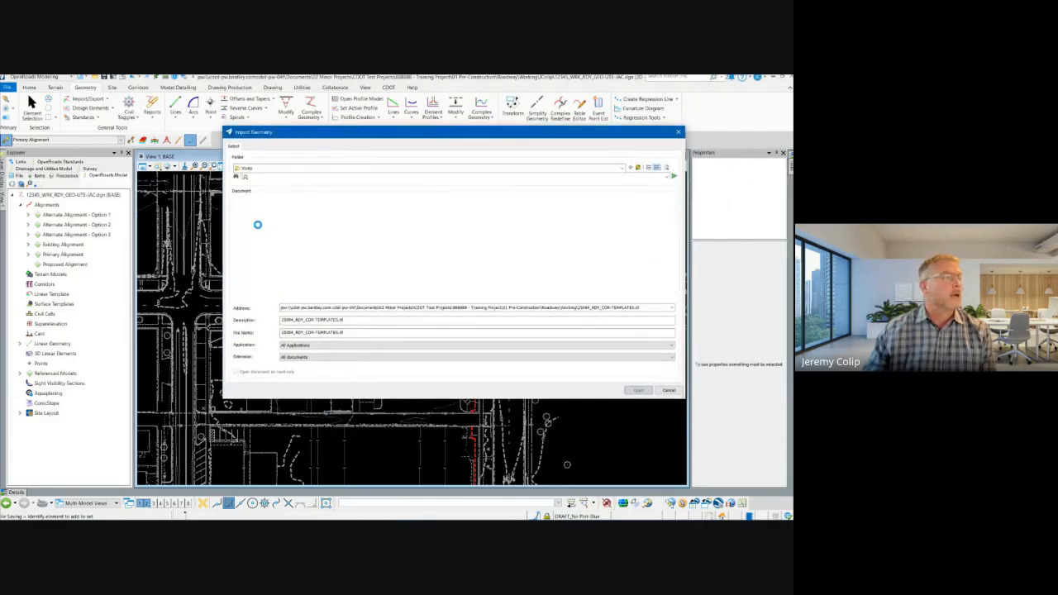
{"action": "scroll", "coordinate": [295, 233], "scroll_direction": "down", "scroll_amount": 3}
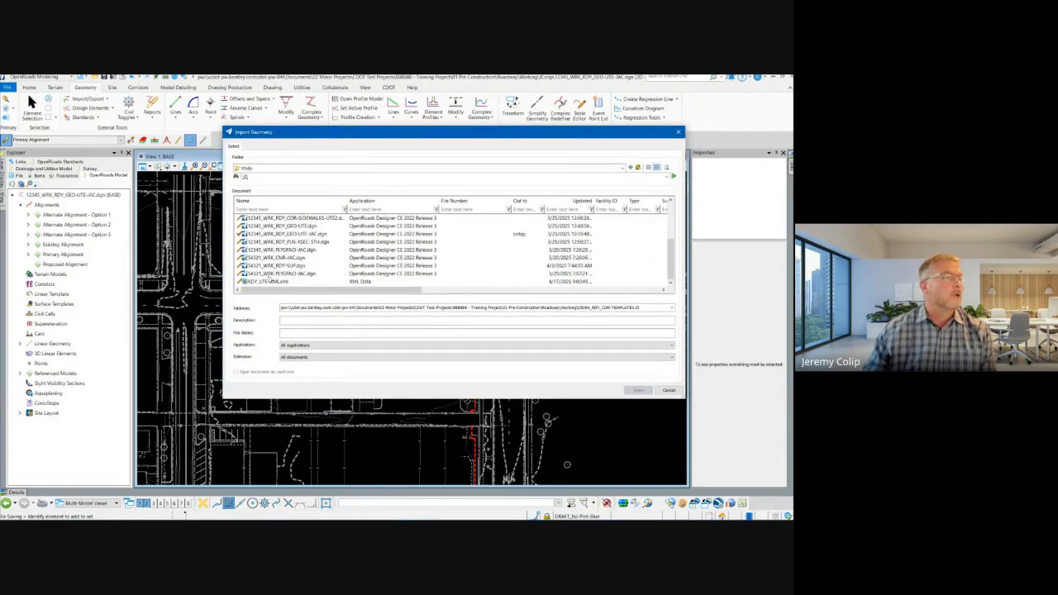
{"action": "left_click", "coordinate": [270, 281]}
{"action": "double_click", "coordinate": [271, 282]}
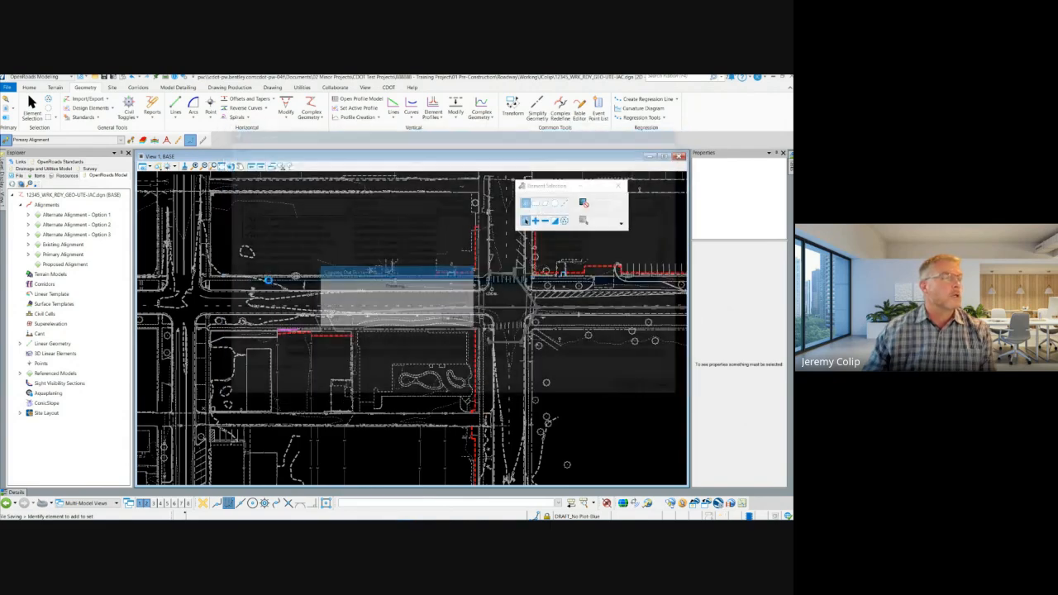
{"action": "left_click", "coordinate": [284, 181]}
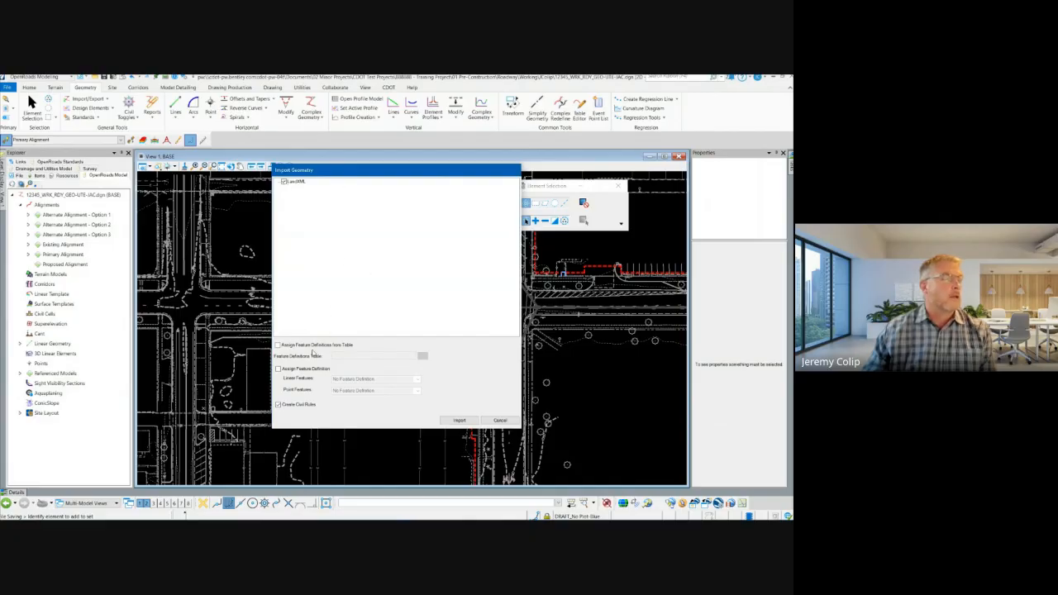
{"action": "left_click", "coordinate": [286, 370]}
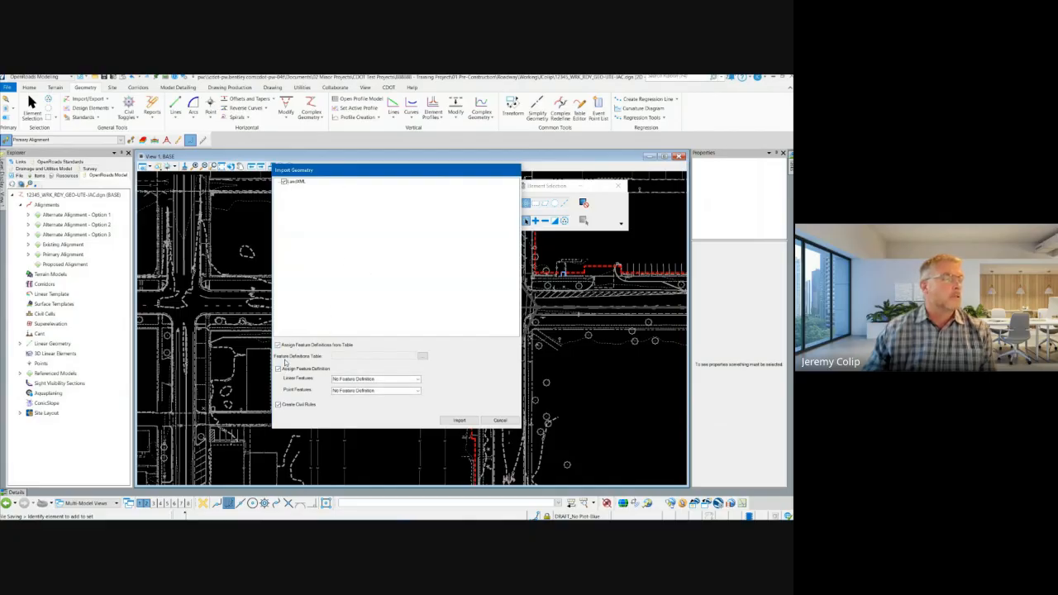
{"action": "left_click", "coordinate": [301, 346]}
{"action": "left_click", "coordinate": [280, 370]}
{"action": "left_click", "coordinate": [422, 356]}
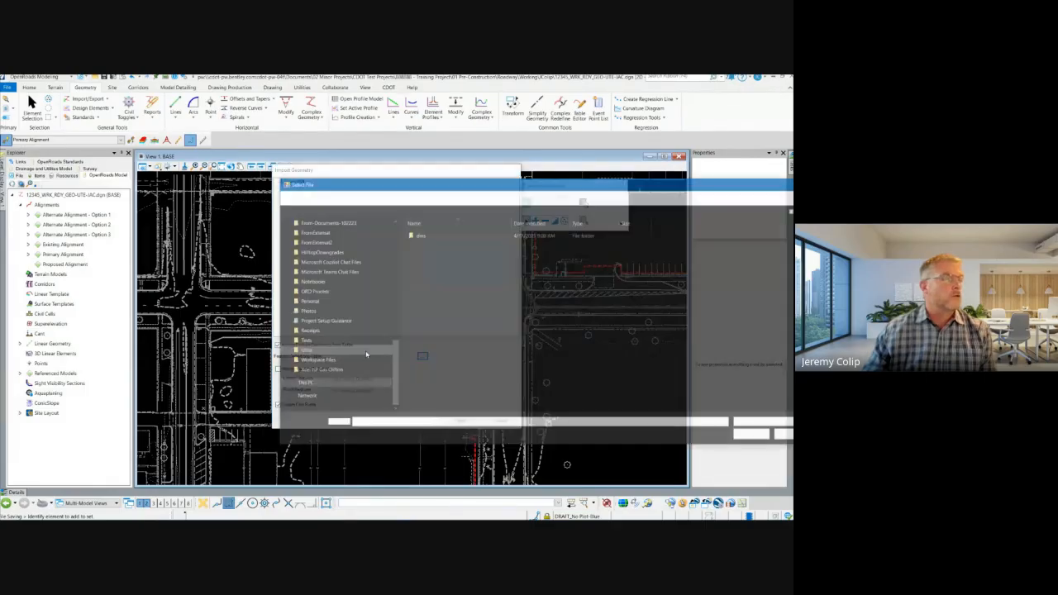
{"action": "left_click", "coordinate": [766, 436]}
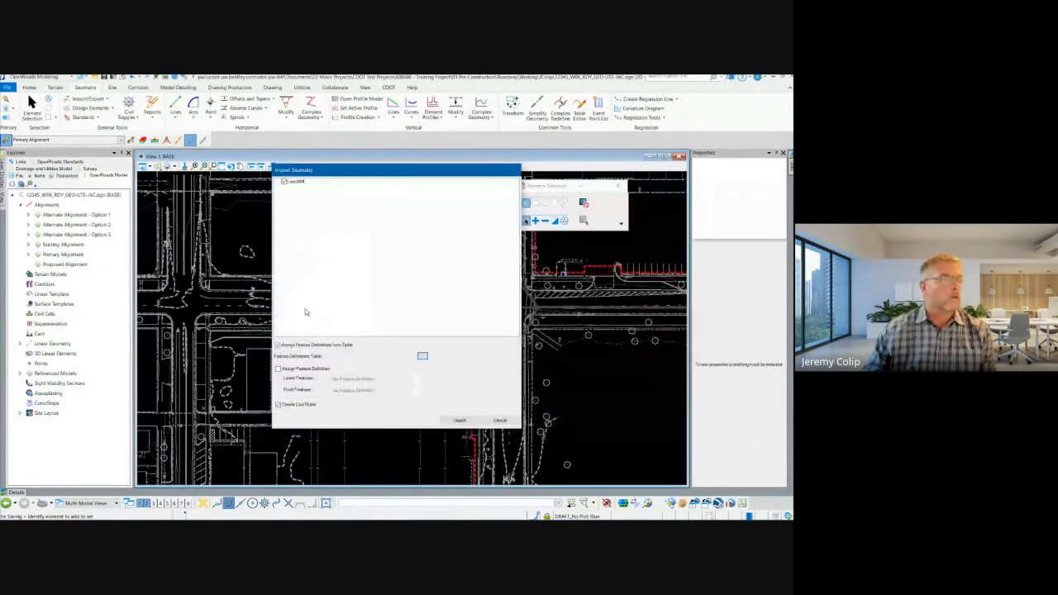
{"action": "left_click", "coordinate": [278, 345]}
Step: Enable feature definition assignment for the import and set the linear features to Primary Alignment
{"action": "left_click", "coordinate": [279, 369]}
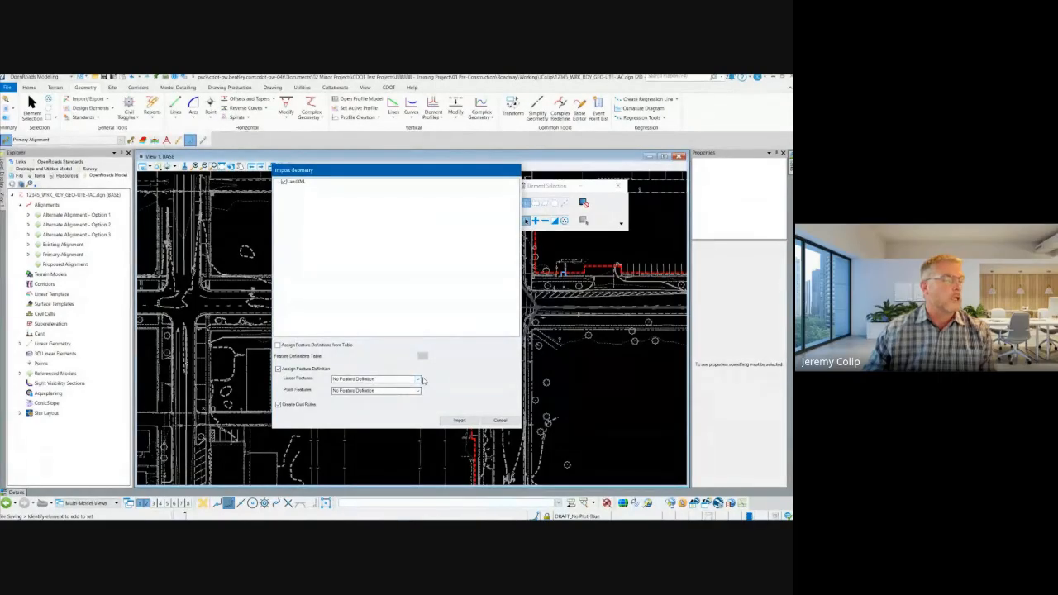
{"action": "left_click", "coordinate": [420, 381]}
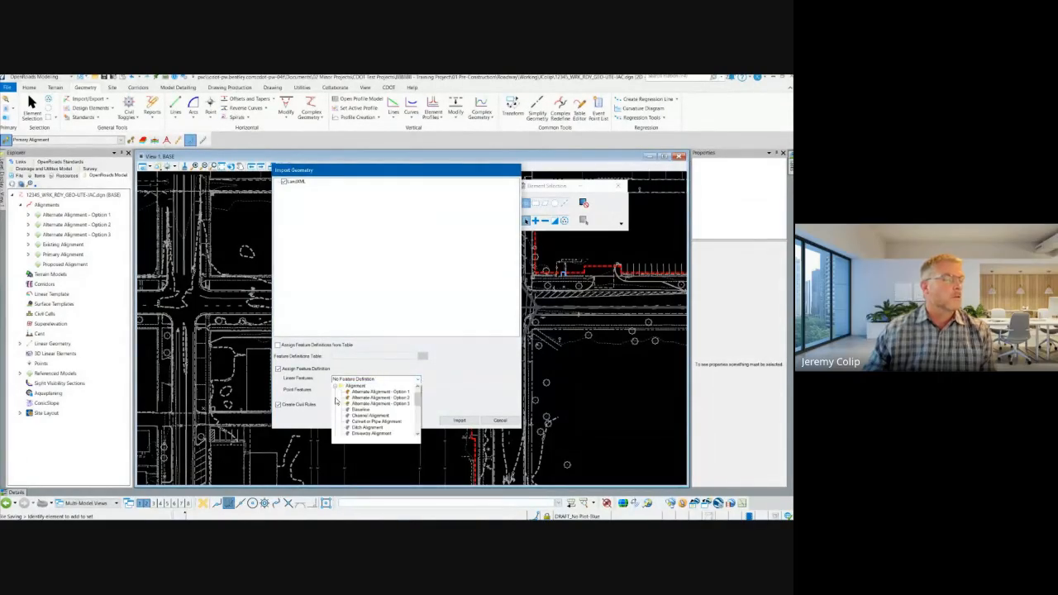
{"action": "left_click", "coordinate": [335, 401]}
{"action": "scroll", "coordinate": [355, 409], "scroll_direction": "down", "scroll_amount": 3}
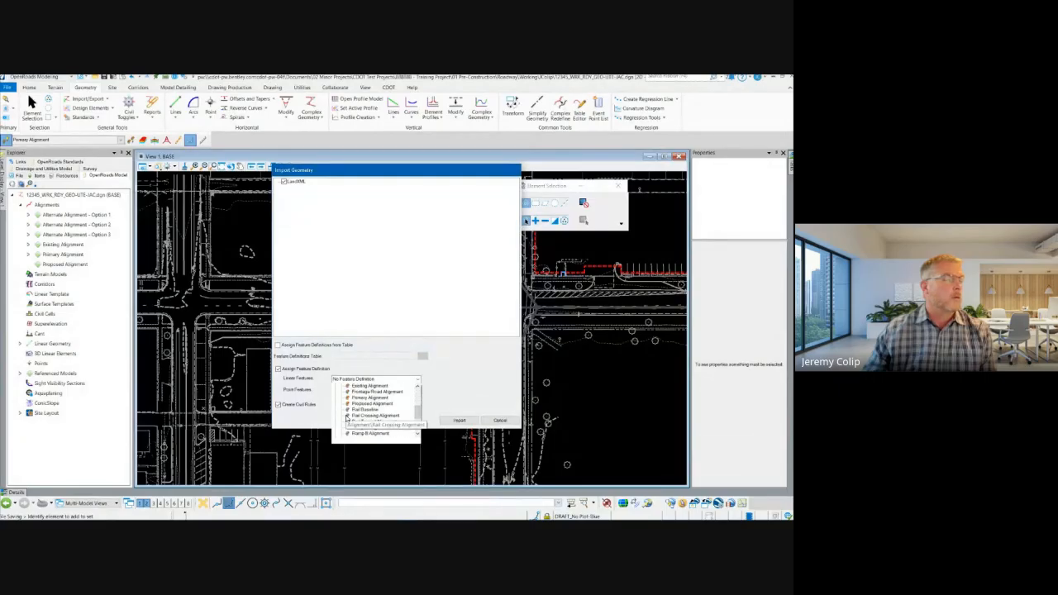
{"action": "left_click", "coordinate": [369, 398]}
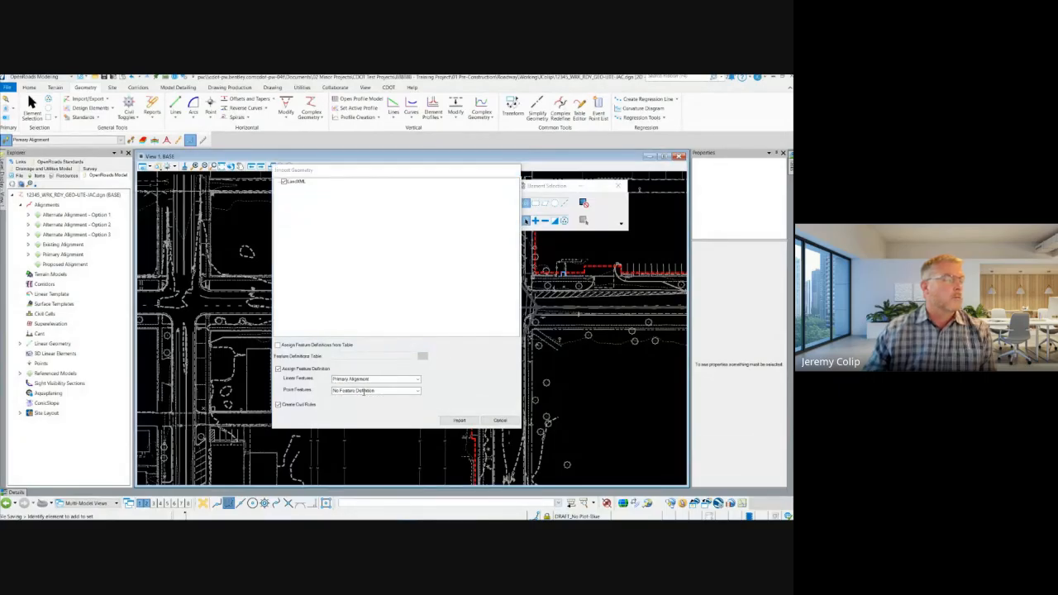
Step: Leave the point features at No Feature Definition and import the LandXML geometry with civil rules, checking the streets for the alignment
{"action": "left_click", "coordinate": [418, 393]}
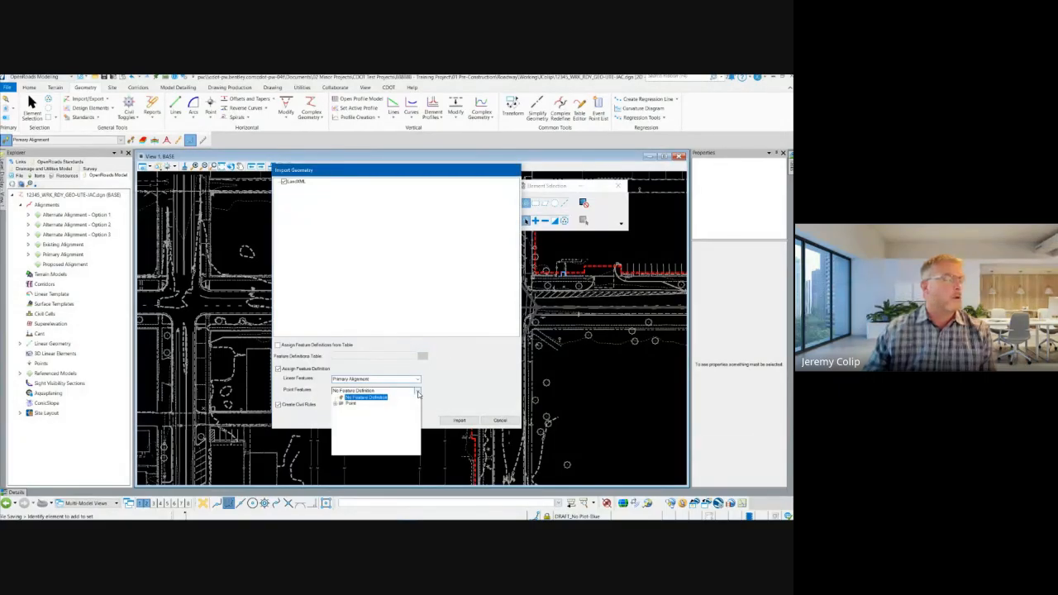
{"action": "left_click", "coordinate": [335, 404]}
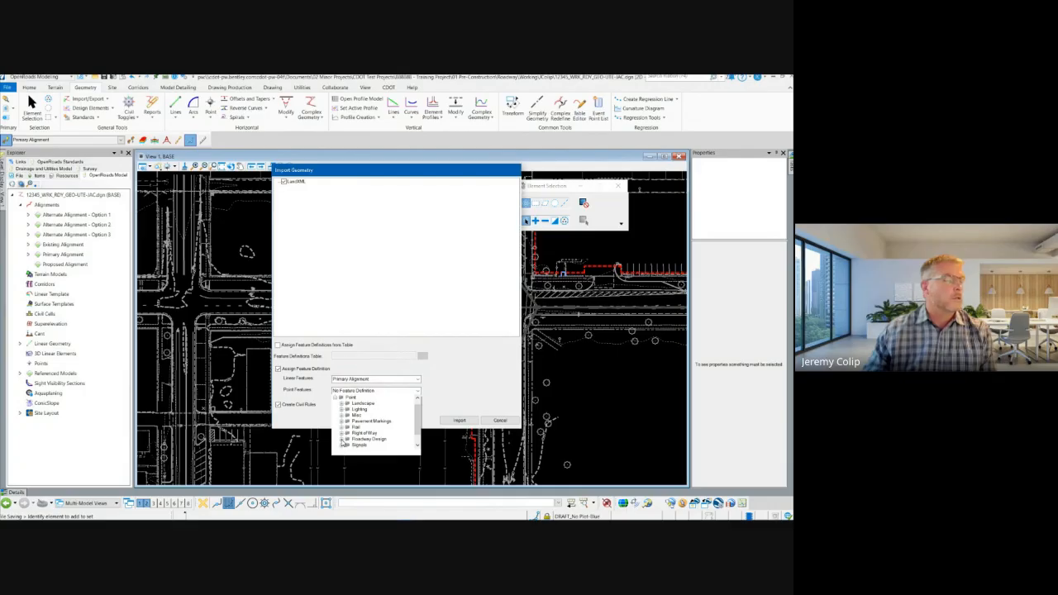
{"action": "scroll", "coordinate": [340, 439], "scroll_direction": "up", "scroll_amount": 2}
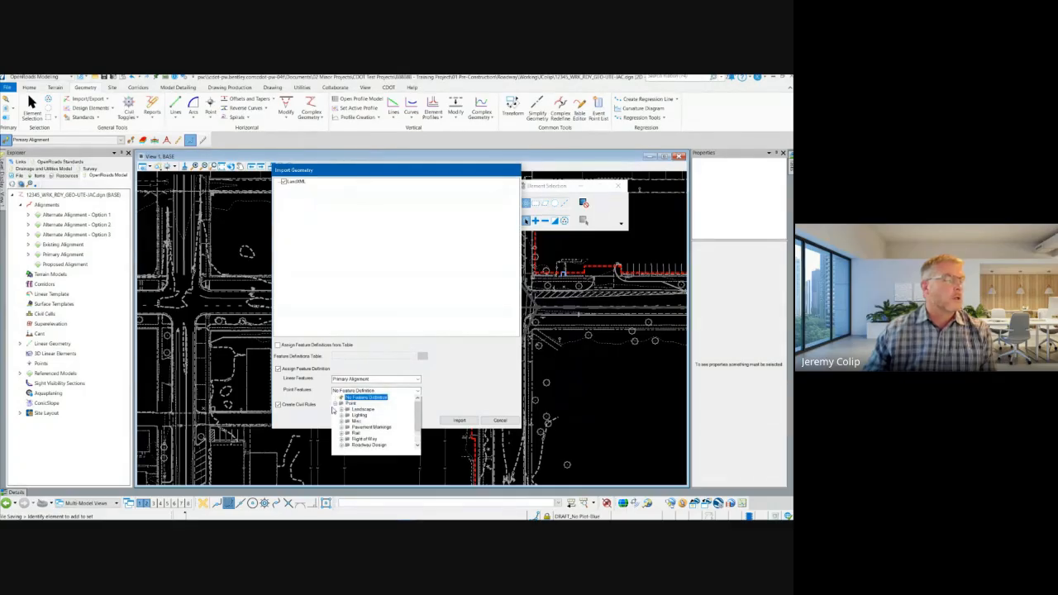
{"action": "left_click", "coordinate": [366, 398]}
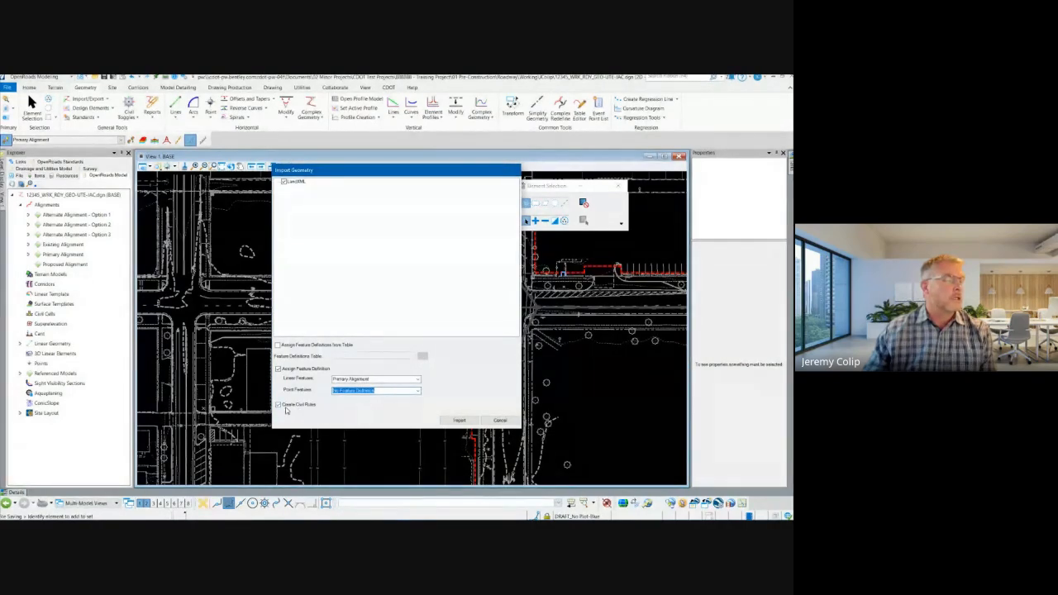
{"action": "left_click", "coordinate": [459, 420]}
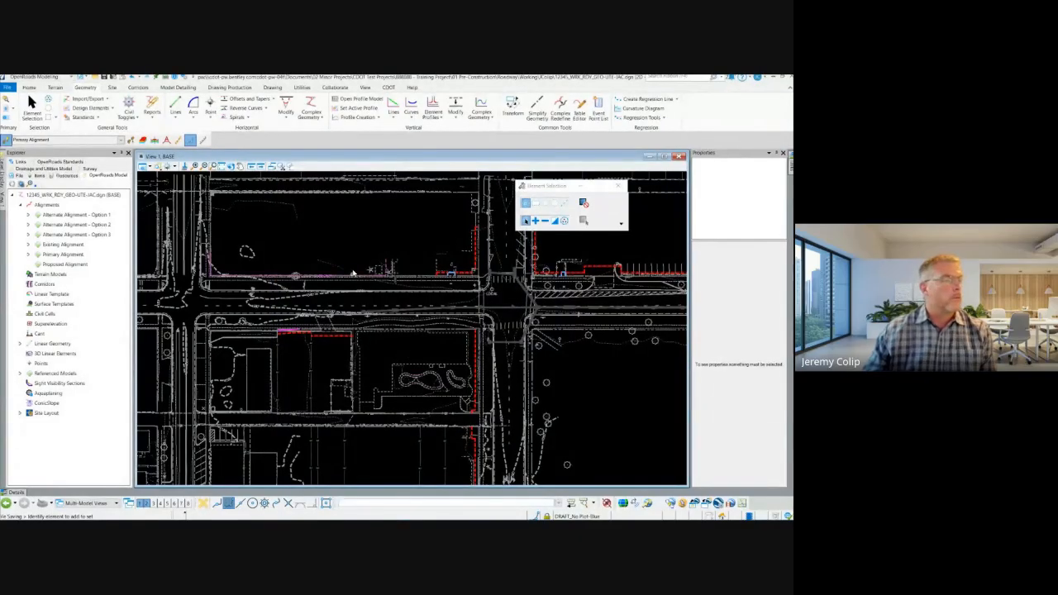
{"action": "scroll", "coordinate": [325, 247], "scroll_direction": "down", "scroll_amount": 4}
{"action": "scroll", "coordinate": [346, 252], "scroll_direction": "up", "scroll_amount": 3}
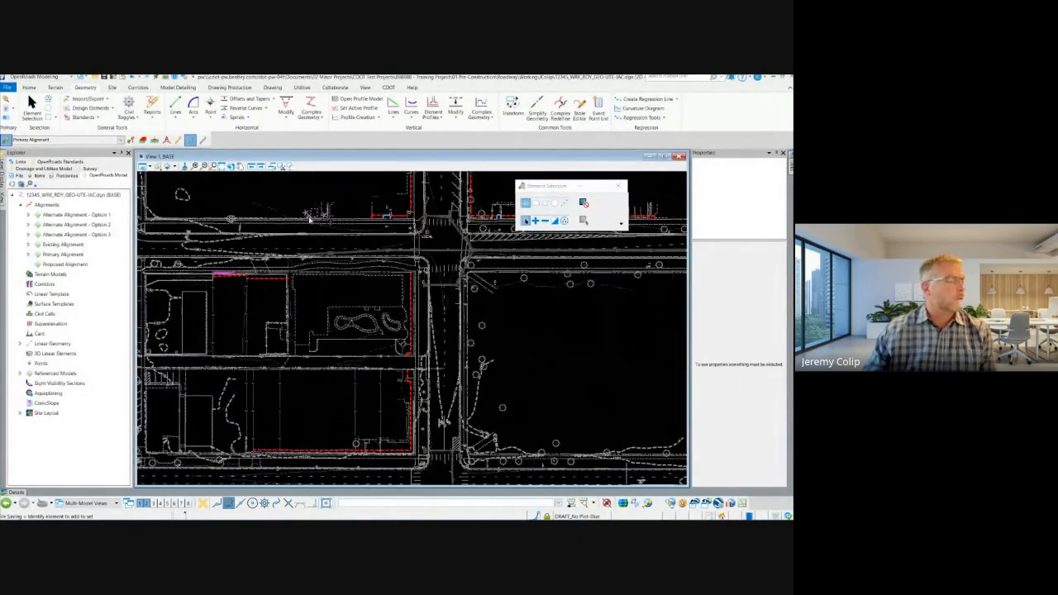
{"action": "scroll", "coordinate": [273, 332], "scroll_direction": "down", "scroll_amount": 3}
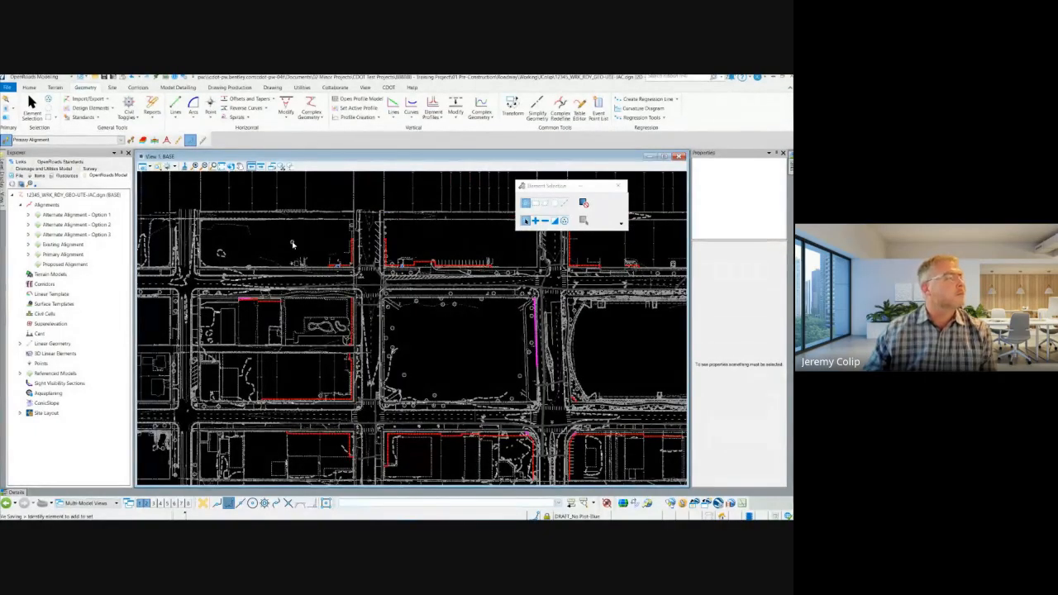
Step: Undo the deletion of the horizontal alignment along the street
{"action": "left_click", "coordinate": [103, 101]}
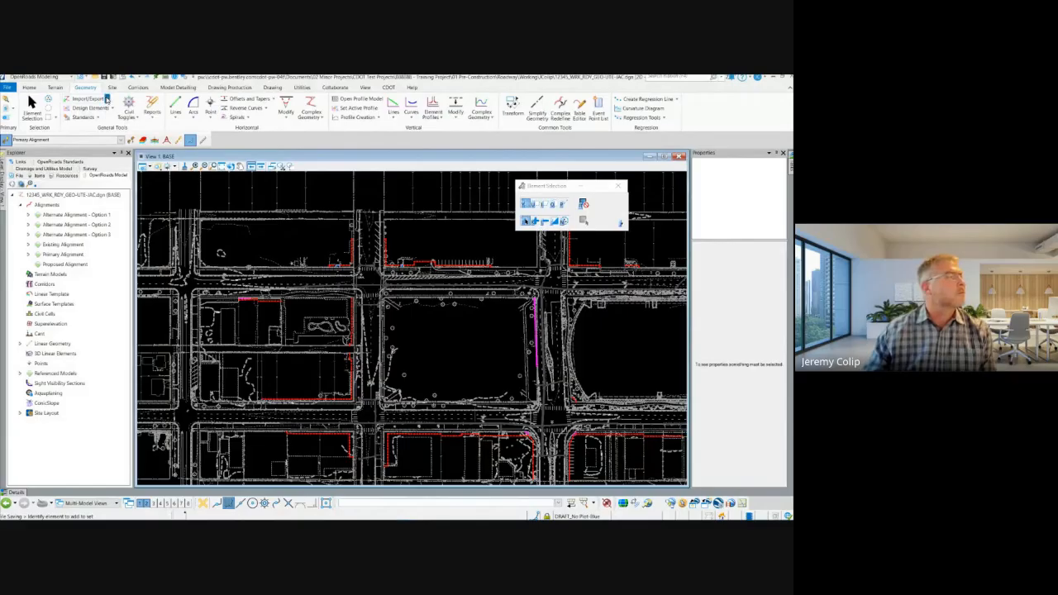
{"action": "left_click", "coordinate": [91, 152]}
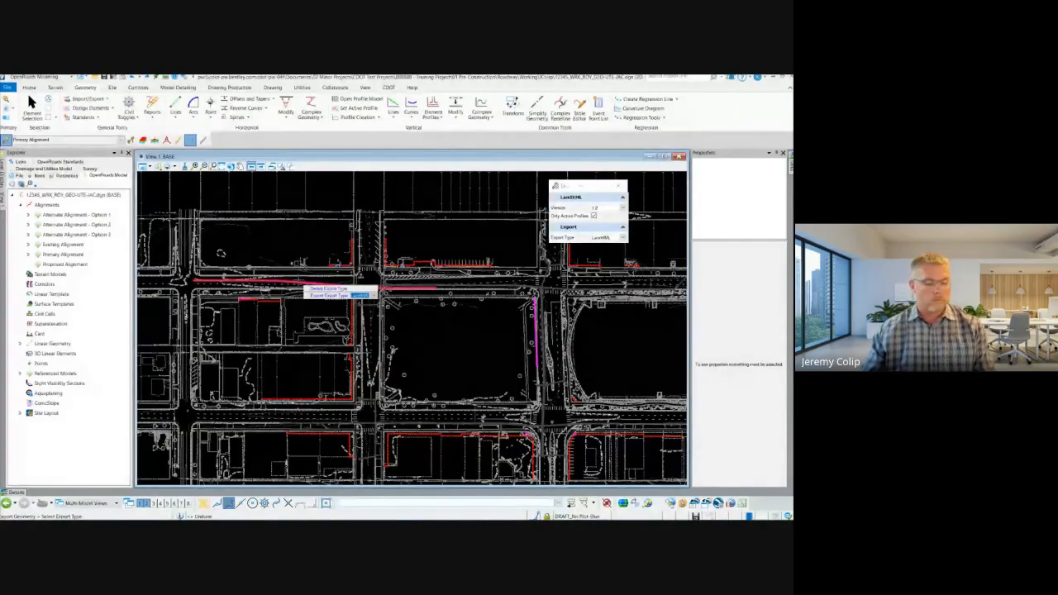
{"action": "key", "text": "Escape"}
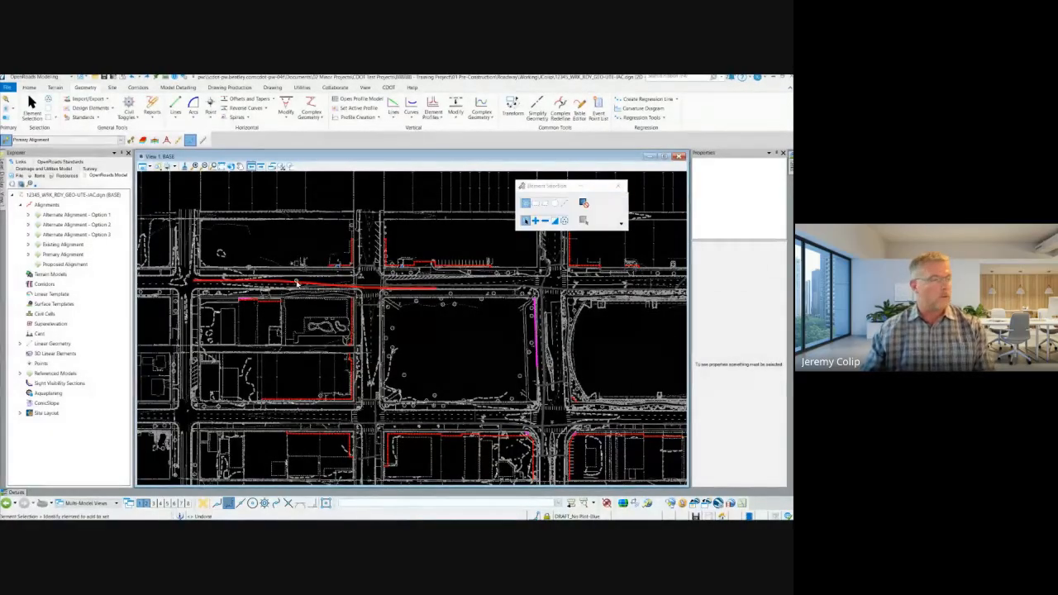
Step: Select the restored red horizontal alignment and export it as LandXML version 1.2 with only active profiles
{"action": "left_click", "coordinate": [296, 283]}
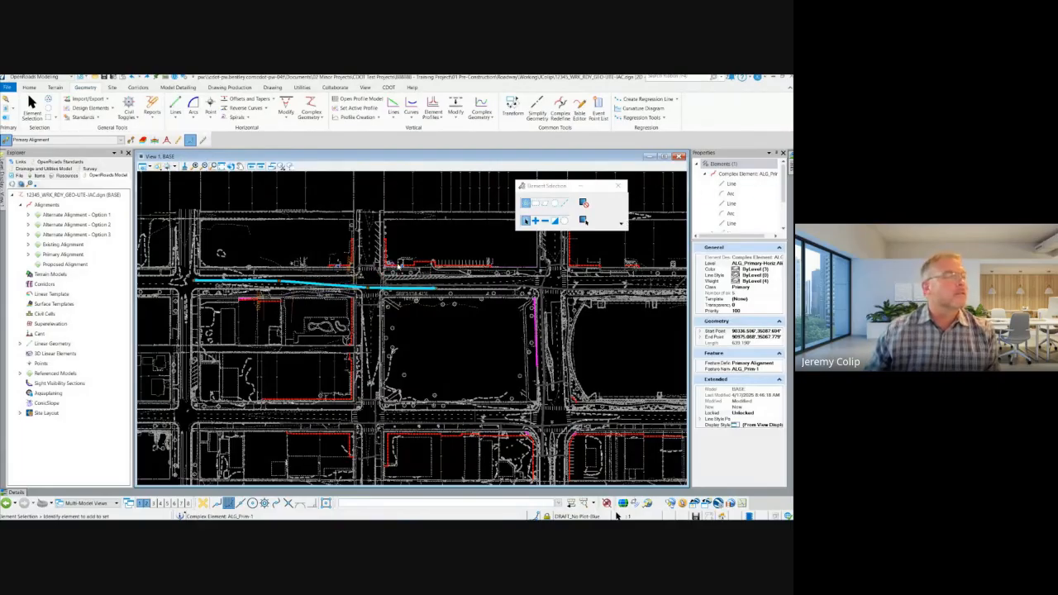
{"action": "left_click", "coordinate": [104, 99]}
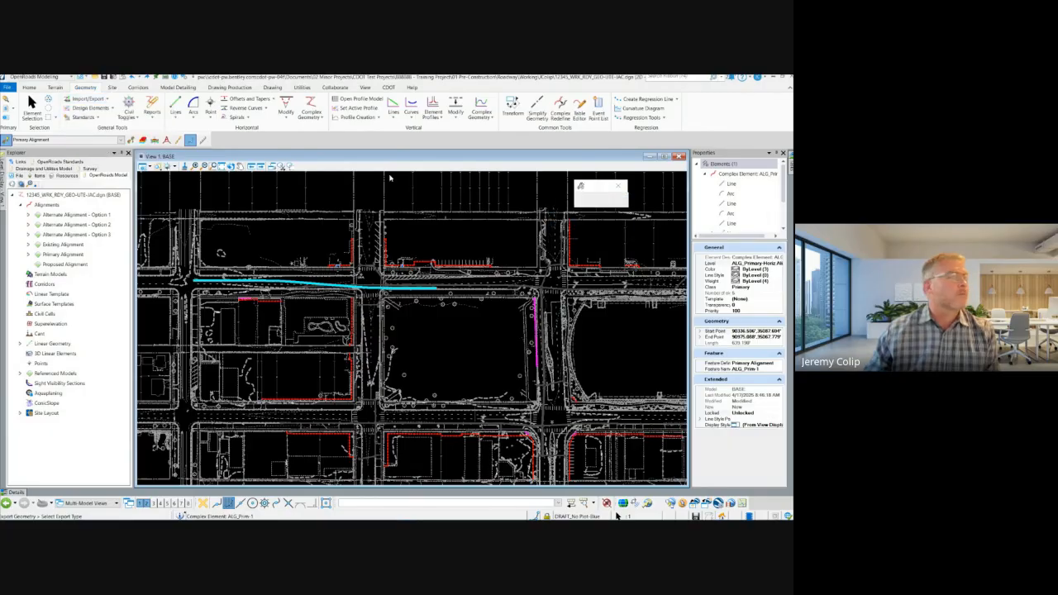
{"action": "left_click", "coordinate": [407, 239]}
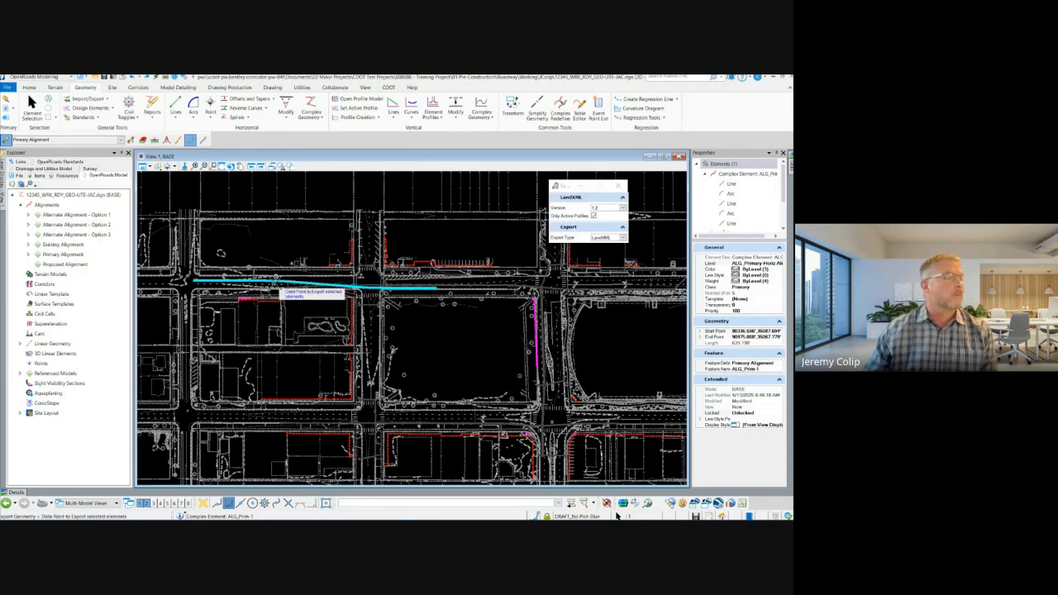
{"action": "left_click", "coordinate": [285, 245]}
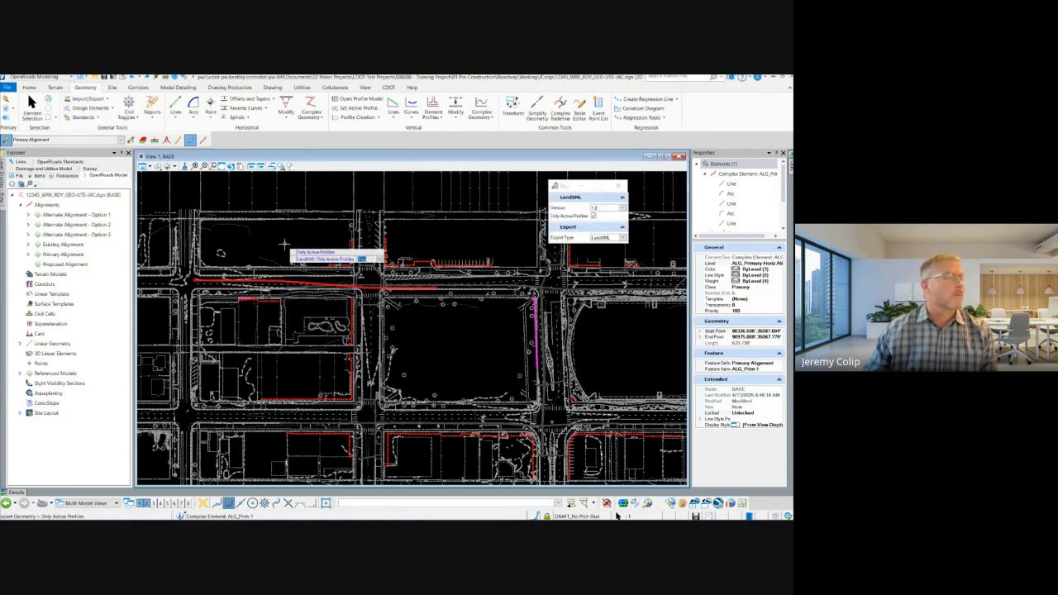
{"action": "left_click", "coordinate": [285, 245]}
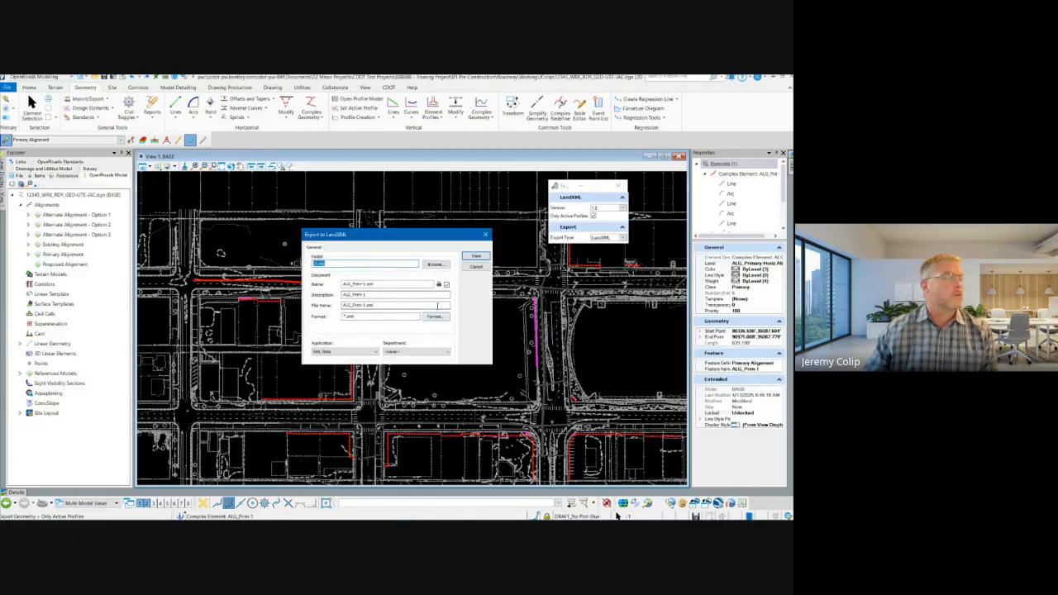
Step: Check the destination folder, then save and check in the export as ALG_Prim-1.xml
{"action": "left_click", "coordinate": [436, 266]}
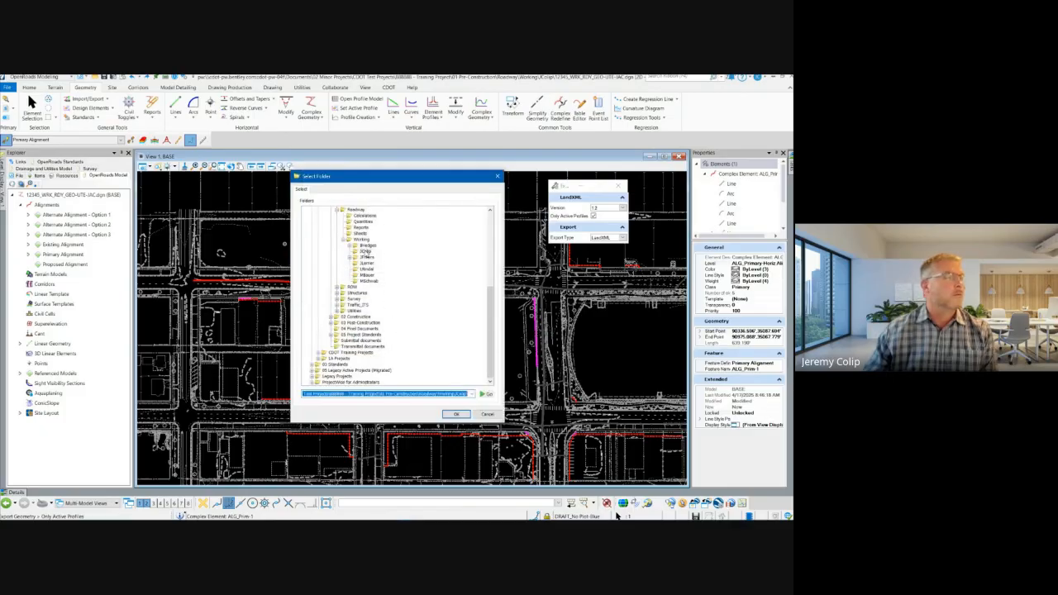
{"action": "left_click", "coordinate": [456, 414]}
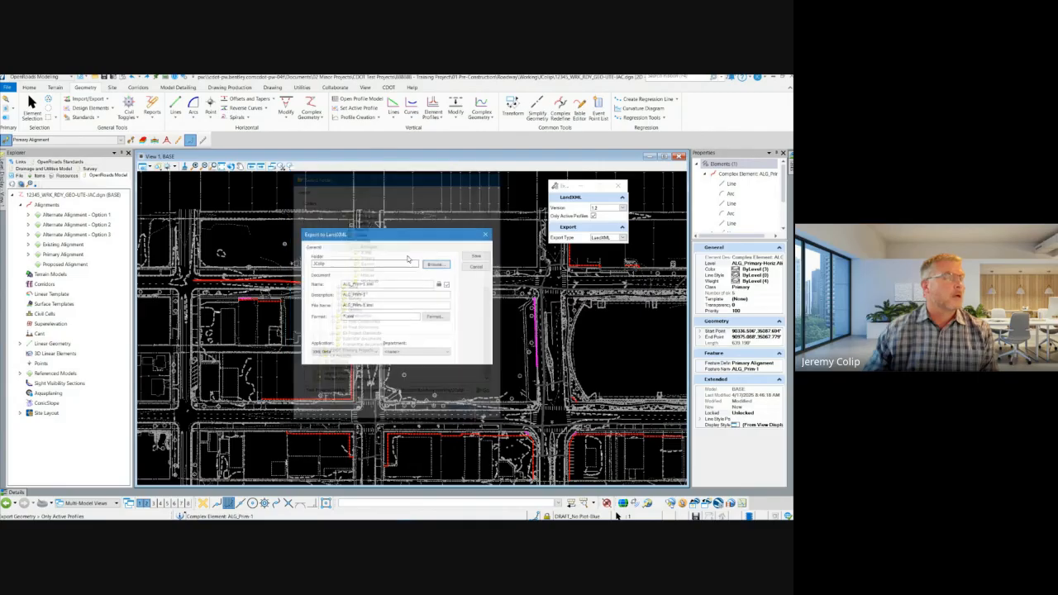
{"action": "left_click", "coordinate": [476, 256]}
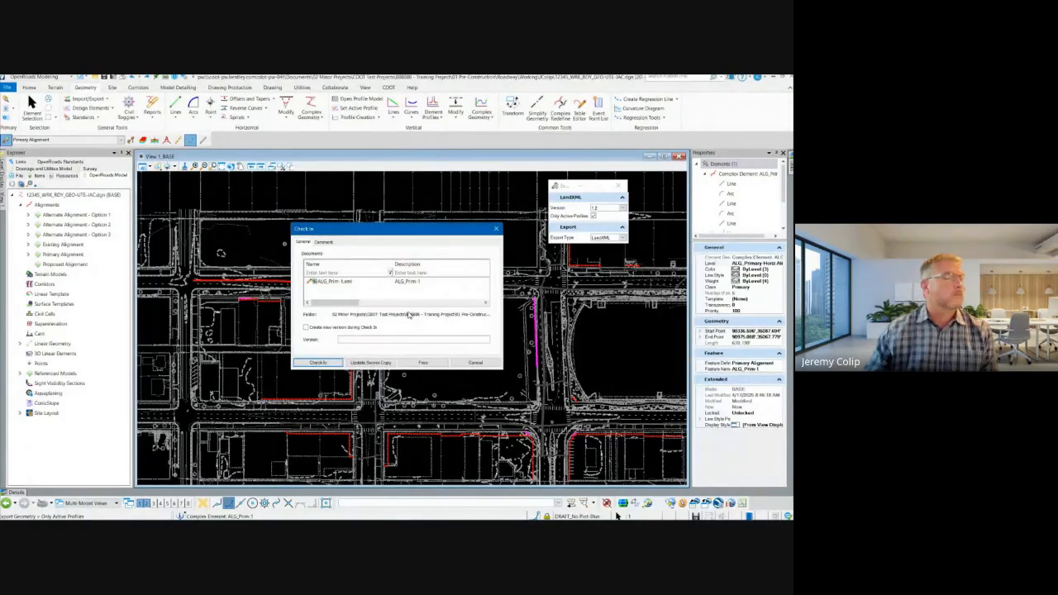
{"action": "left_click", "coordinate": [318, 363]}
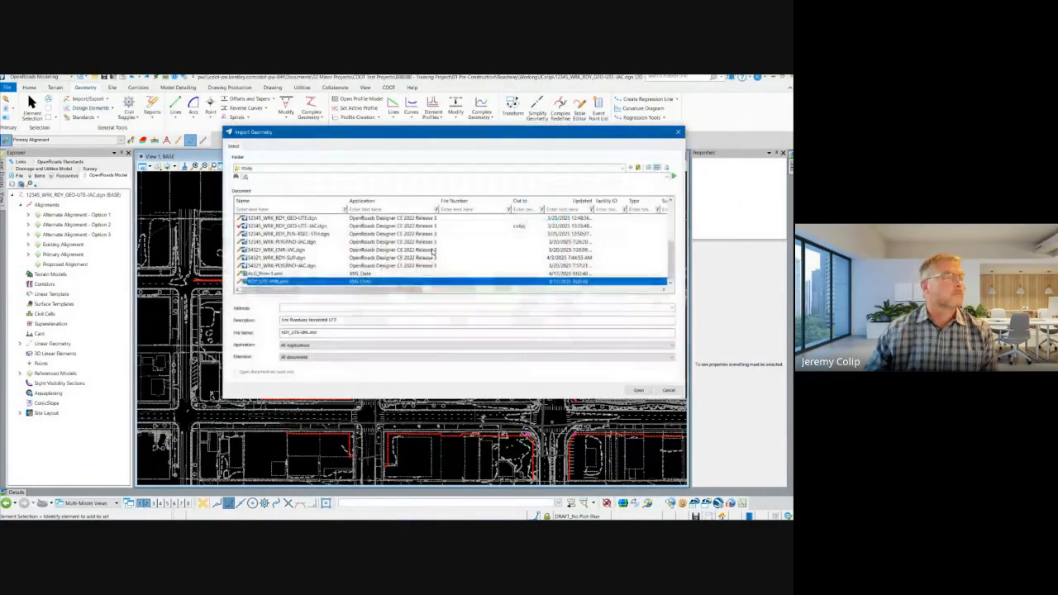
Step: Open ALG_Prim-1.xml for geometry import and import its ALG_Prim-1 alignment with the Primary Alignment feature definition
{"action": "double_click", "coordinate": [309, 276]}
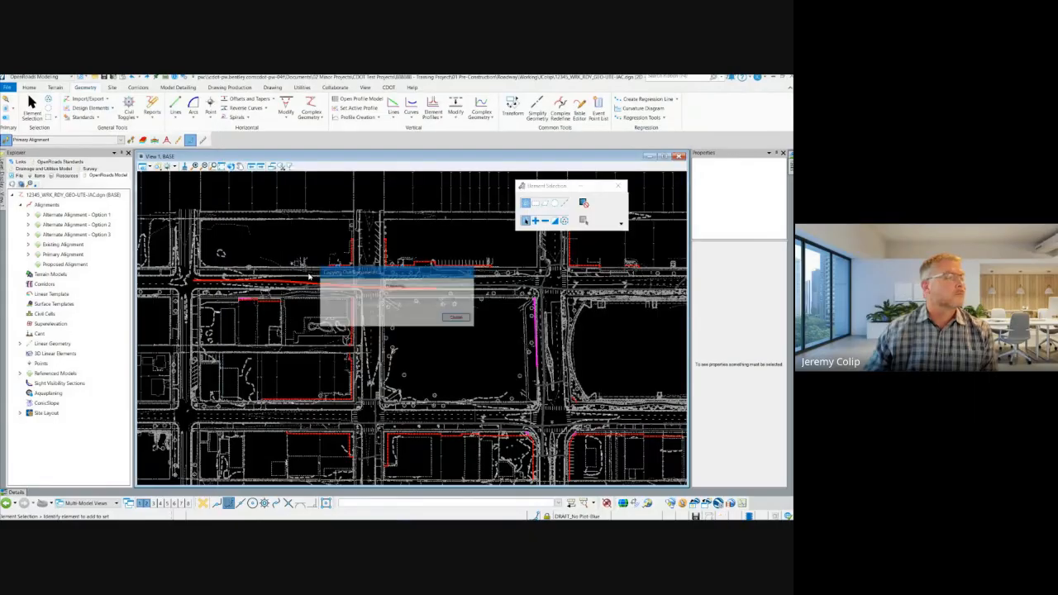
{"action": "left_click", "coordinate": [288, 186]}
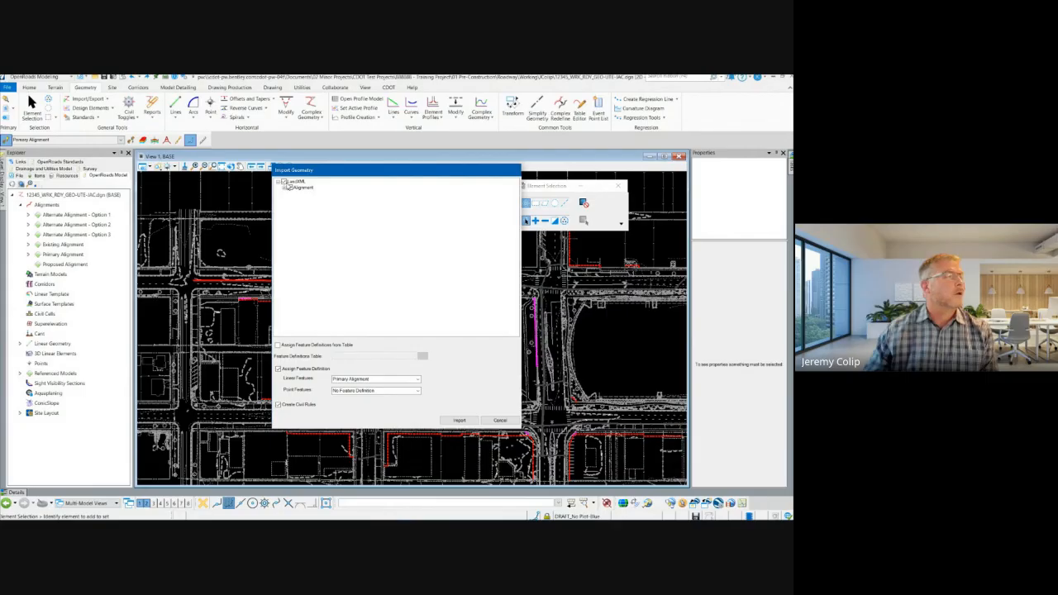
{"action": "left_click", "coordinate": [285, 188]}
{"action": "left_click", "coordinate": [290, 193]}
{"action": "left_click", "coordinate": [321, 194]}
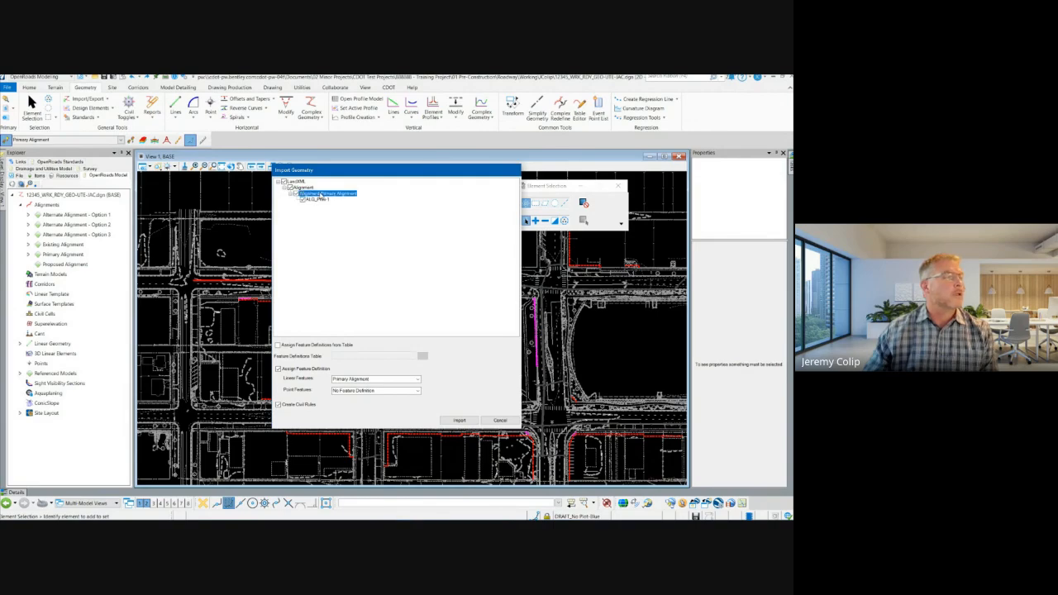
{"action": "left_click", "coordinate": [320, 200]}
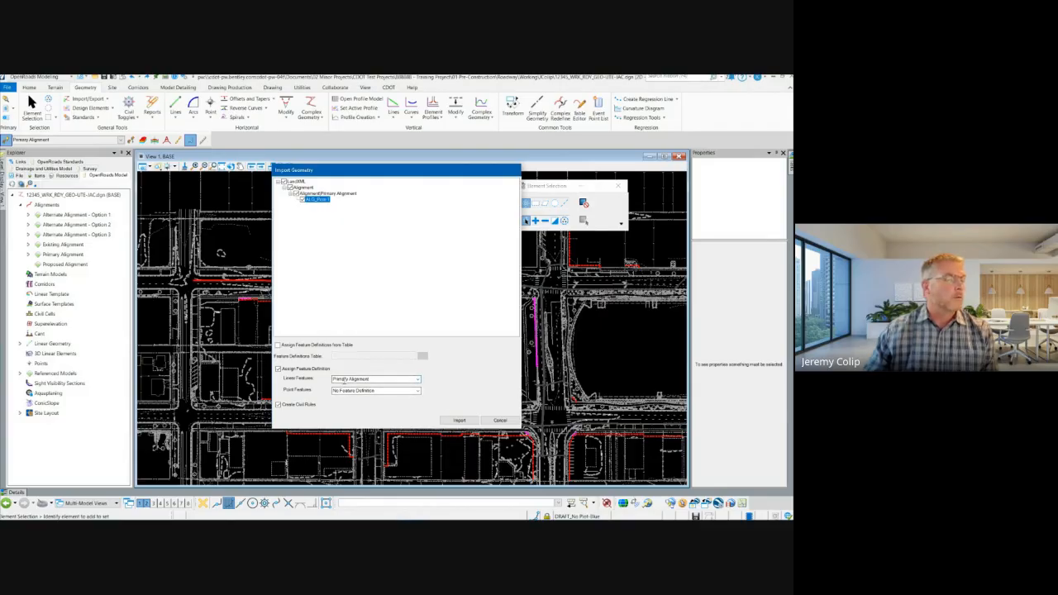
{"action": "left_click", "coordinate": [459, 420]}
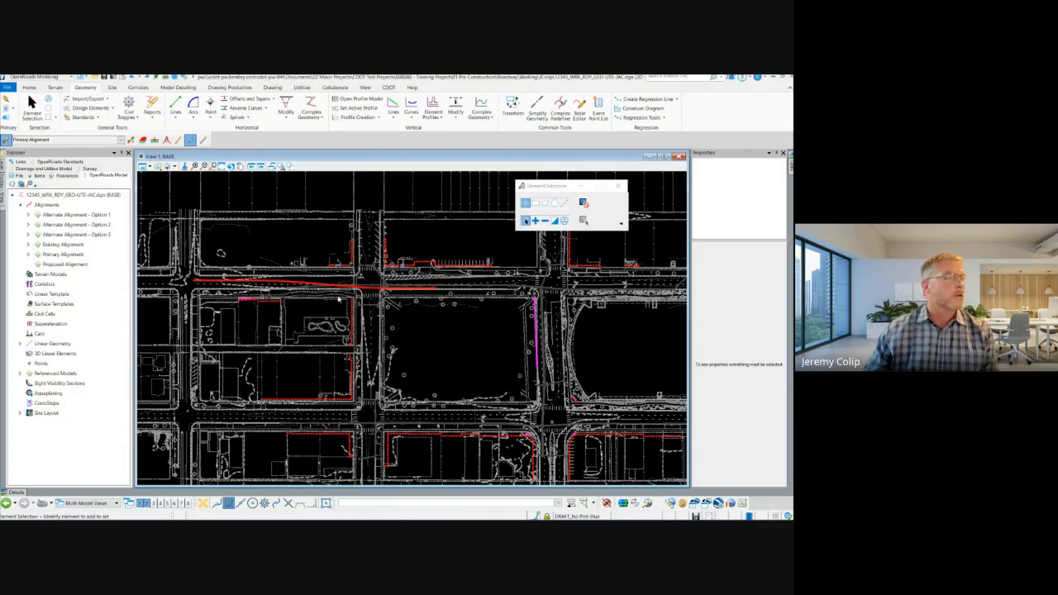
Step: Inspect the properties of the imported alignment and of the original one beneath it
{"action": "left_click", "coordinate": [320, 285]}
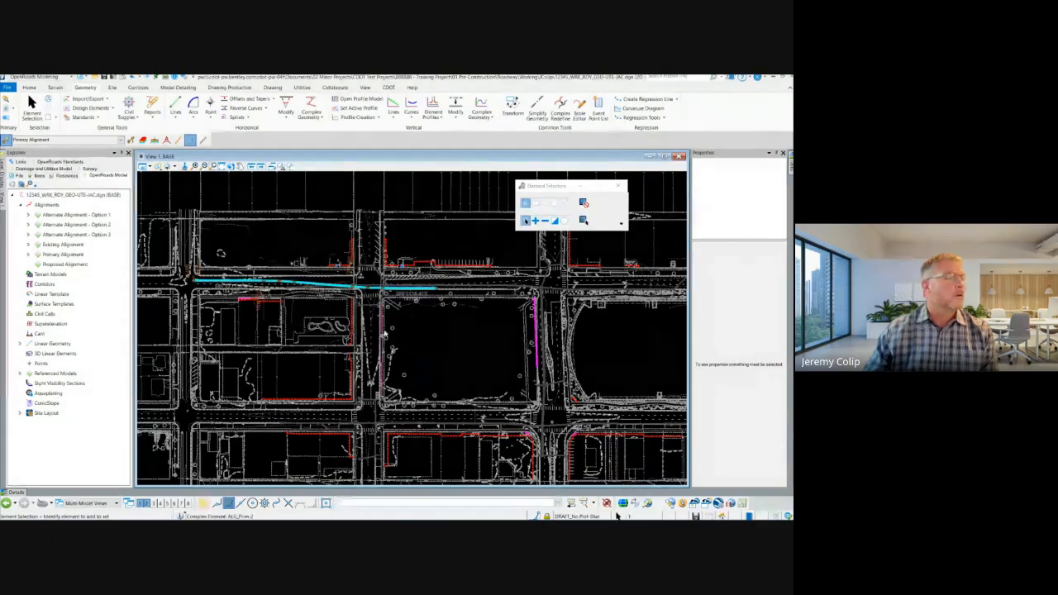
{"action": "left_click", "coordinate": [432, 330]}
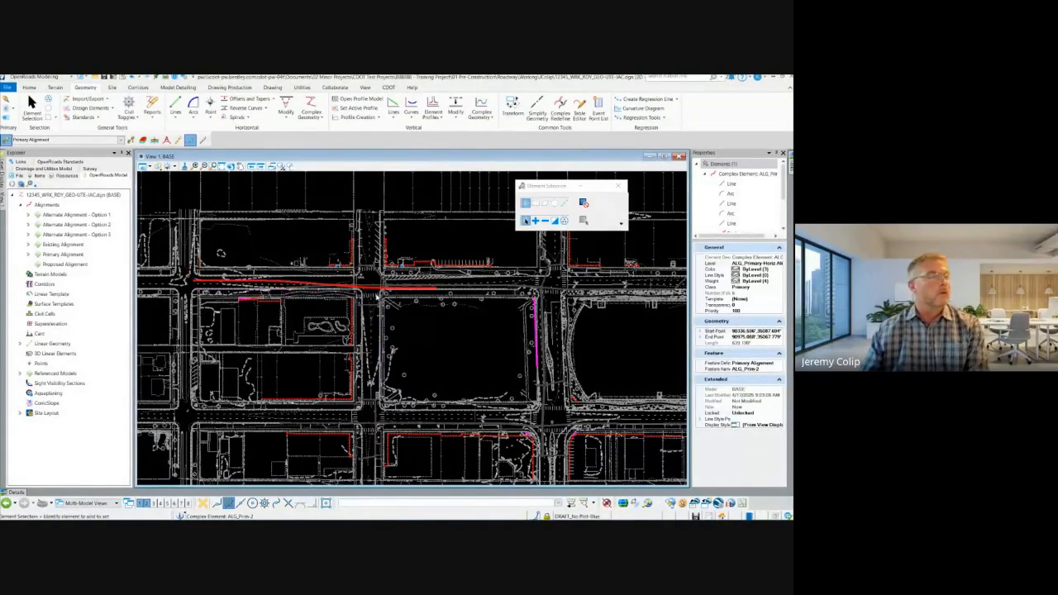
{"action": "left_click", "coordinate": [294, 283]}
{"action": "left_click", "coordinate": [317, 307]}
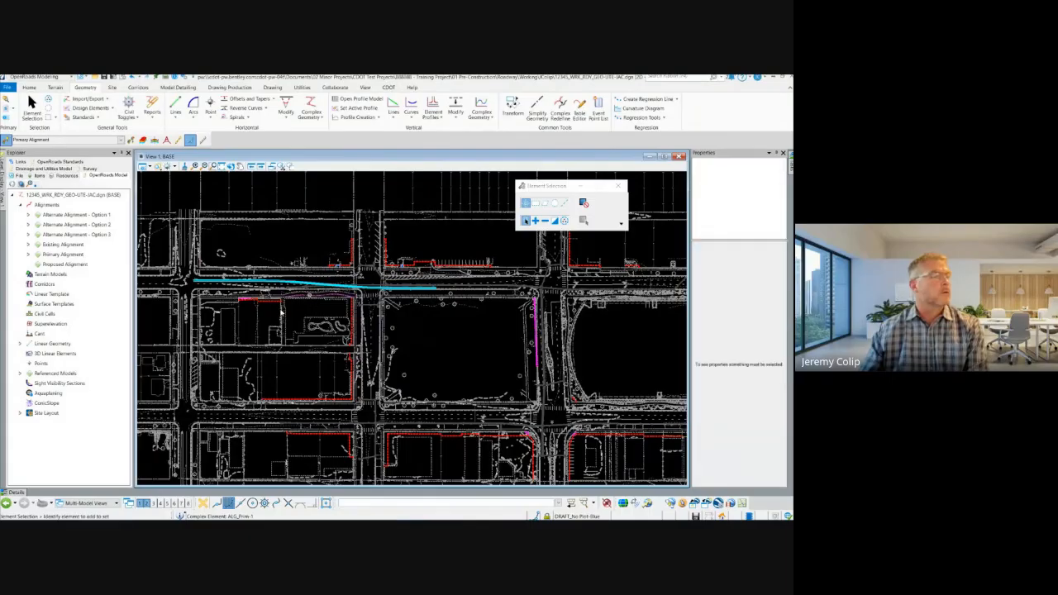
Step: Clear the existing ALG_Prim-1 alignment from the drawing and reopen ALG_Prim-1.xml for geometry import
{"action": "scroll", "coordinate": [417, 353], "scroll_direction": "down", "scroll_amount": 3}
{"action": "scroll", "coordinate": [326, 314], "scroll_direction": "up", "scroll_amount": 3}
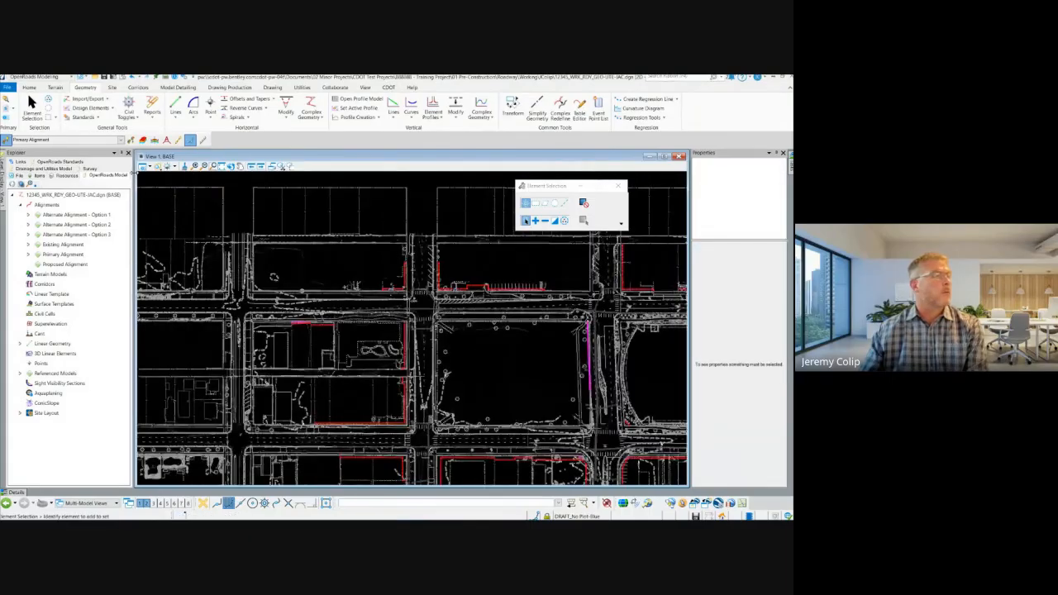
{"action": "left_click", "coordinate": [106, 98]}
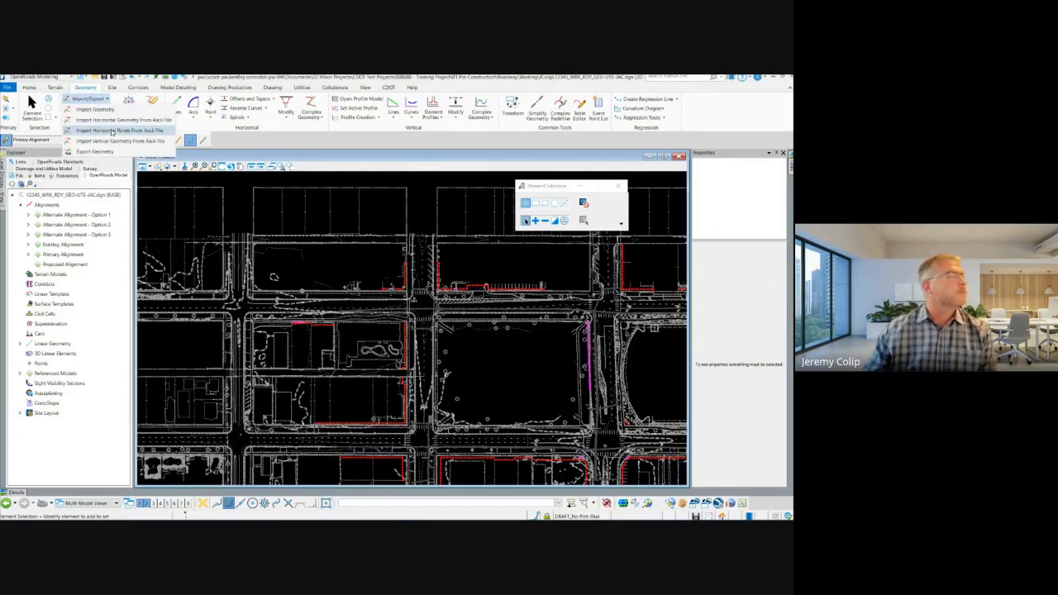
{"action": "left_click", "coordinate": [95, 109]}
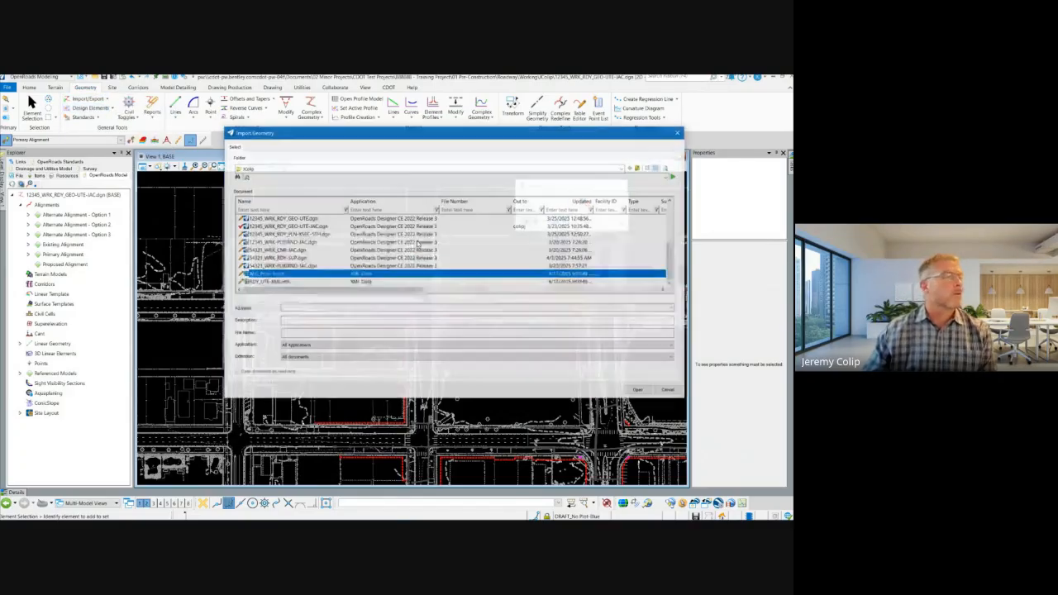
{"action": "key", "text": "Return"}
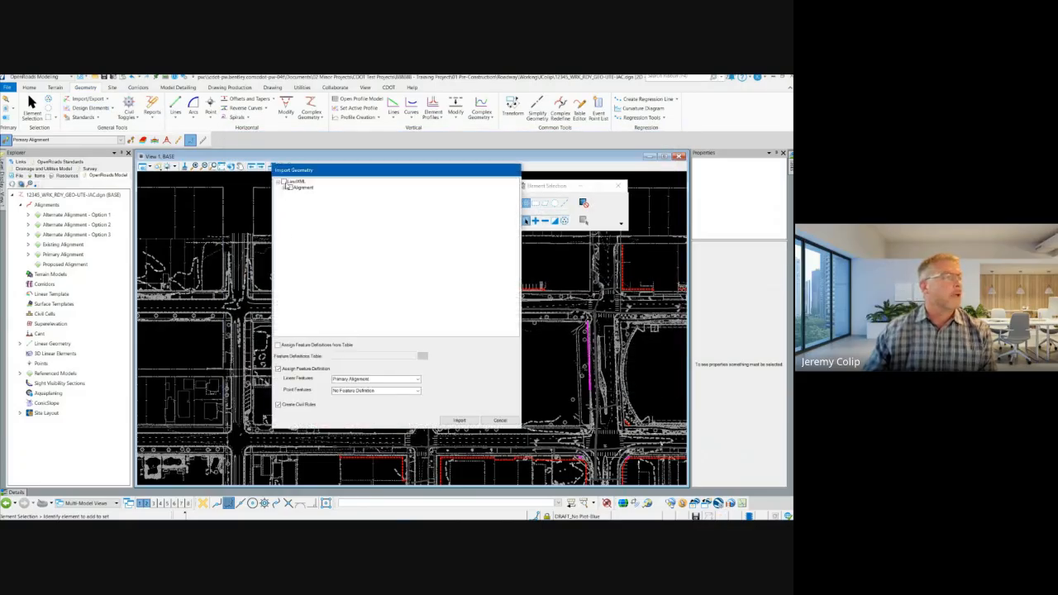
Step: Import the ALG_Prim-1 alignment with the Primary Alignment feature definition and civil rules created, and inspect the properties of the imported alignment
{"action": "left_click", "coordinate": [285, 188]}
{"action": "left_click", "coordinate": [290, 194]}
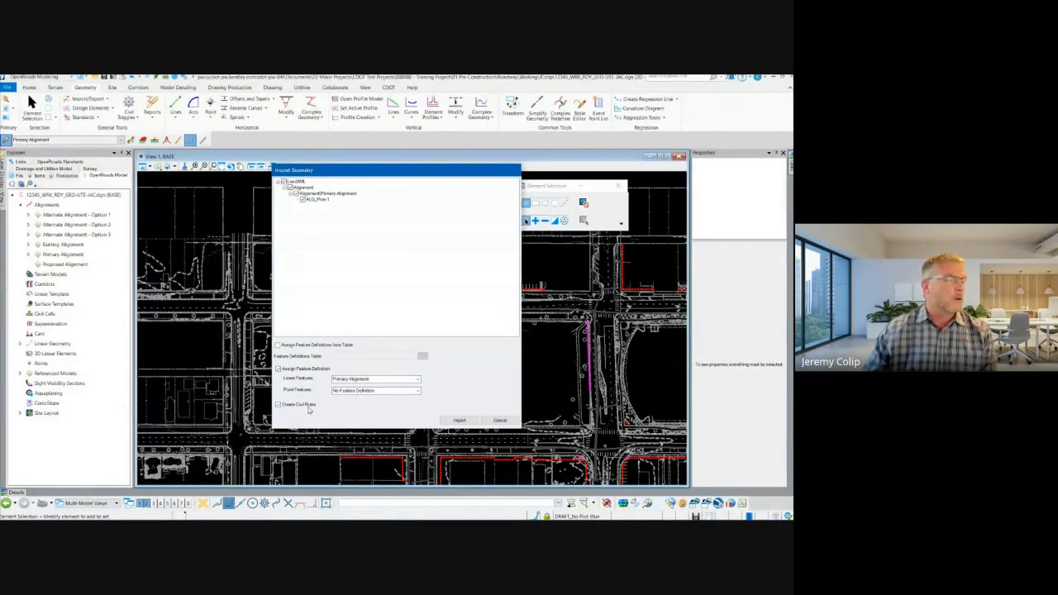
{"action": "left_click", "coordinate": [285, 405]}
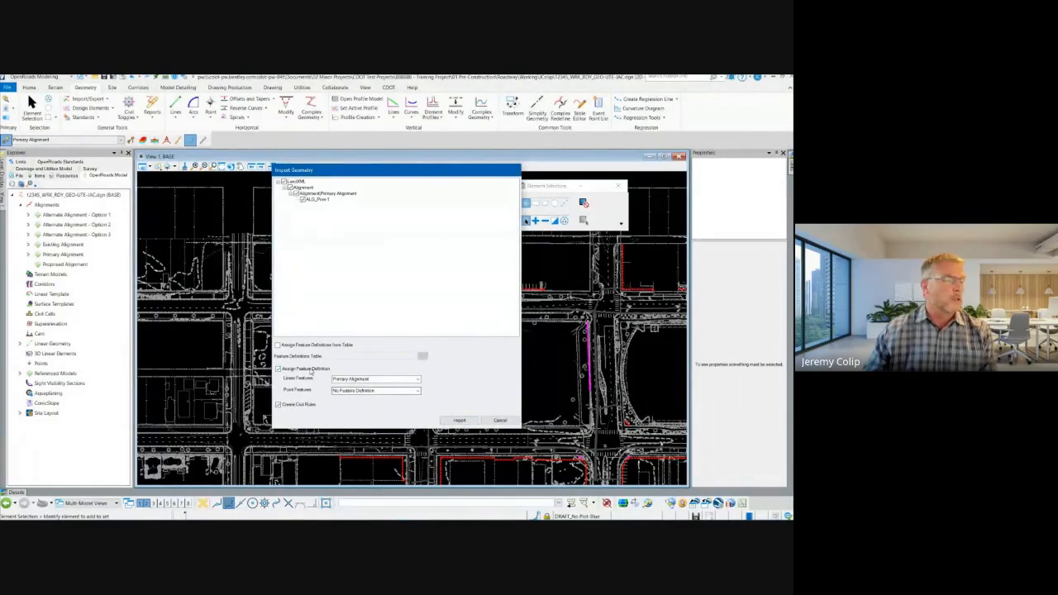
{"action": "left_click", "coordinate": [463, 420]}
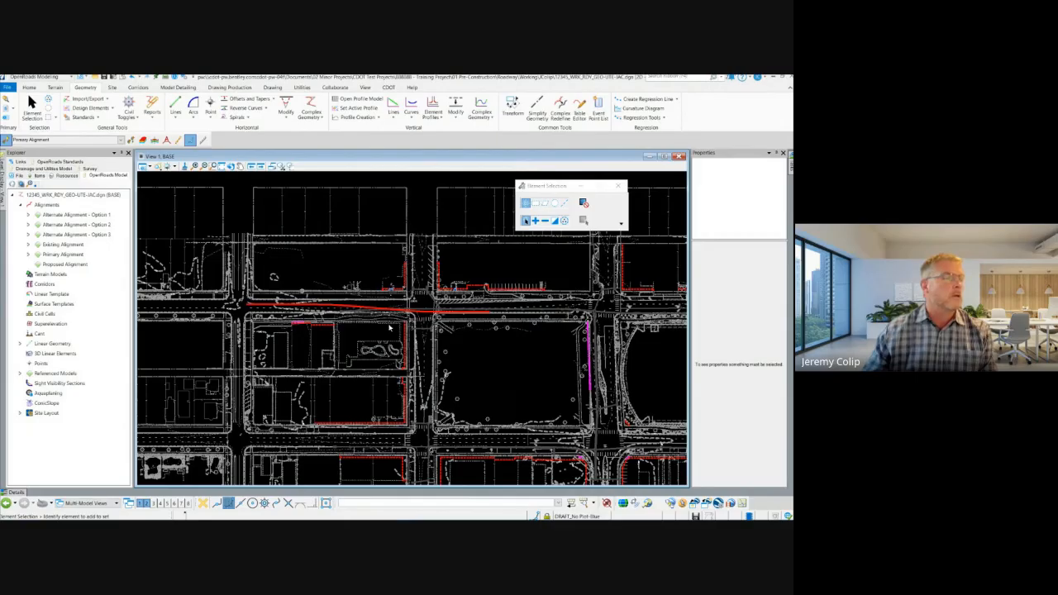
{"action": "left_click", "coordinate": [358, 309]}
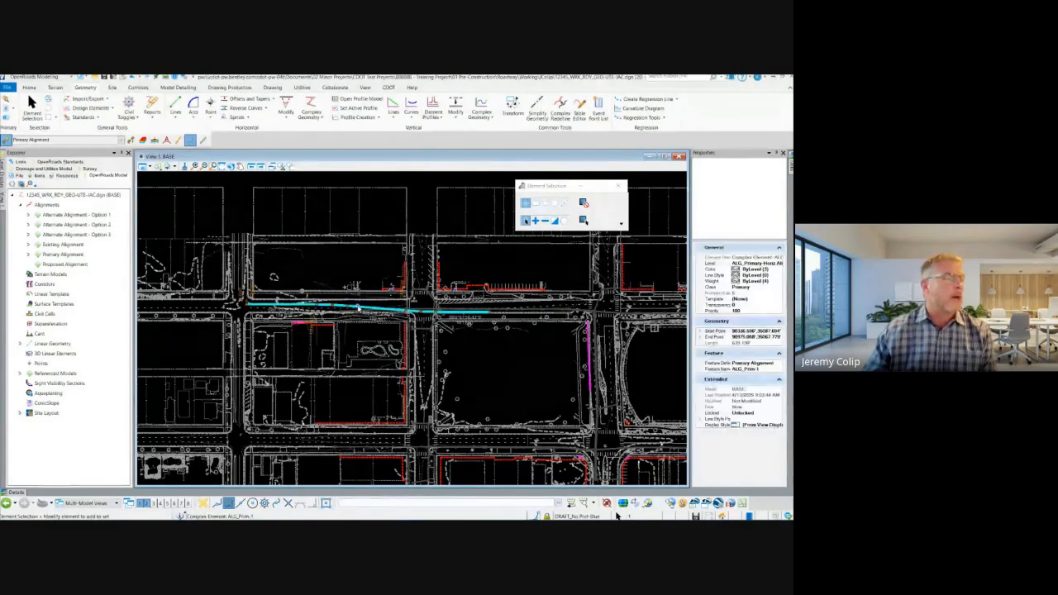
{"action": "left_click", "coordinate": [496, 365]}
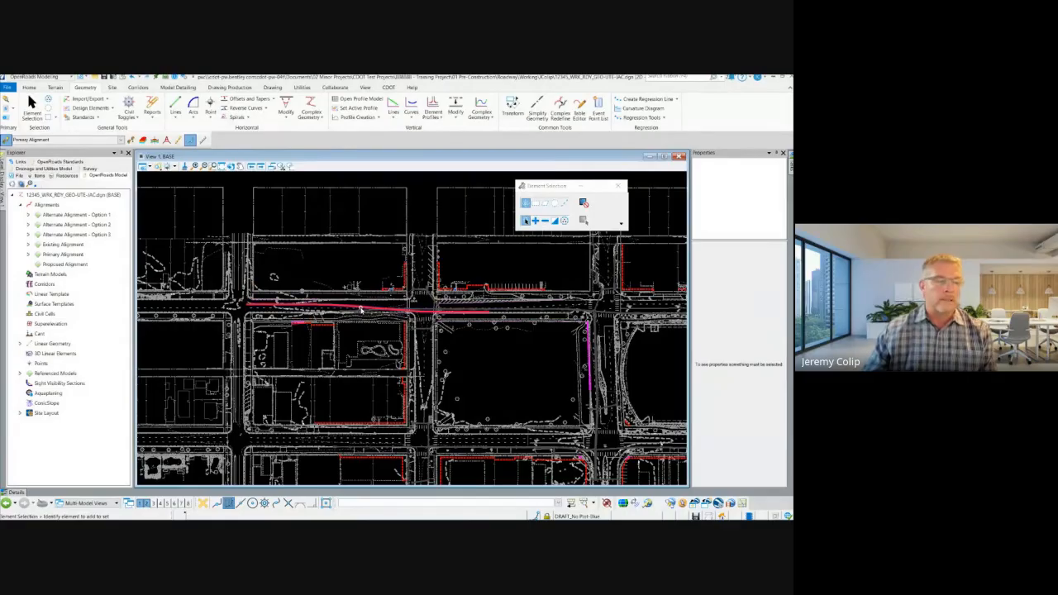